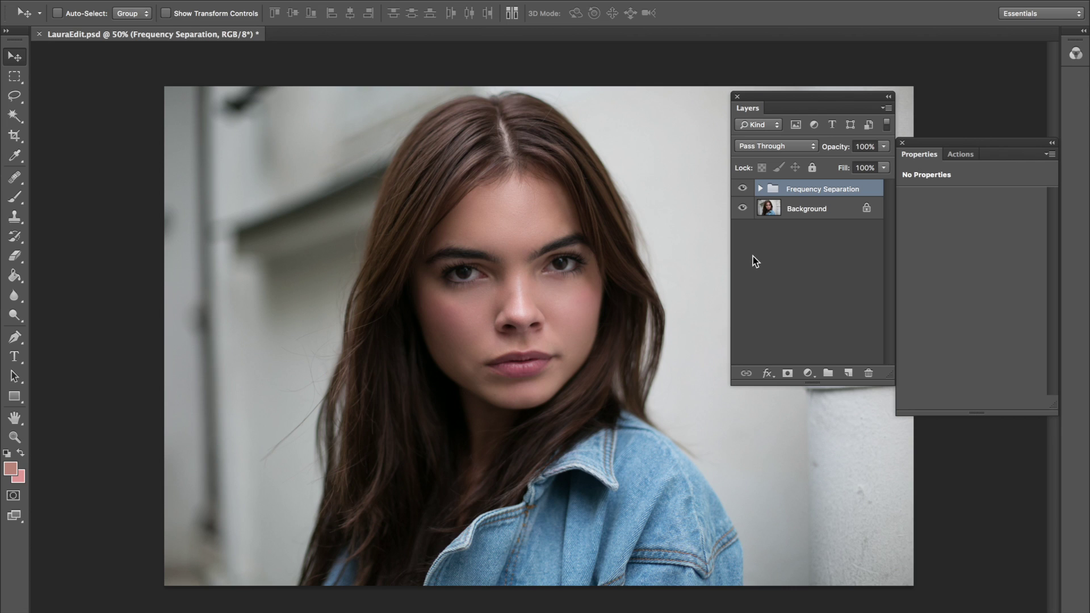
# Add a Vibrance adjustment layer above the Frequency Separation group with Saturation at -17, and compare the portrait with the layer off and on.
pyautogui.moveTo(803, 96); pyautogui.dragTo(802, 142)
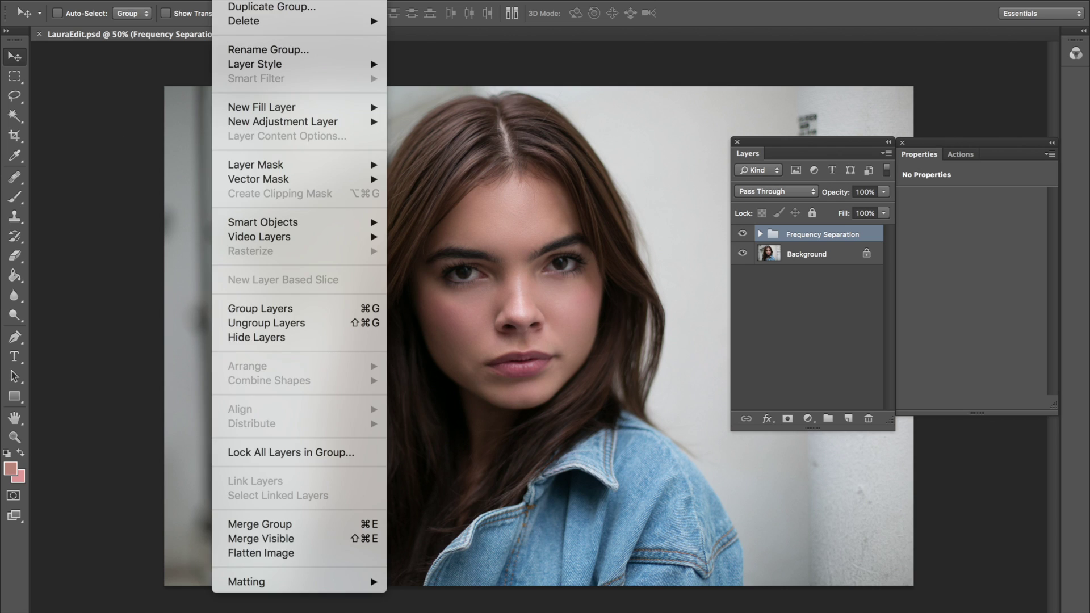
pyautogui.moveTo(294, 126)
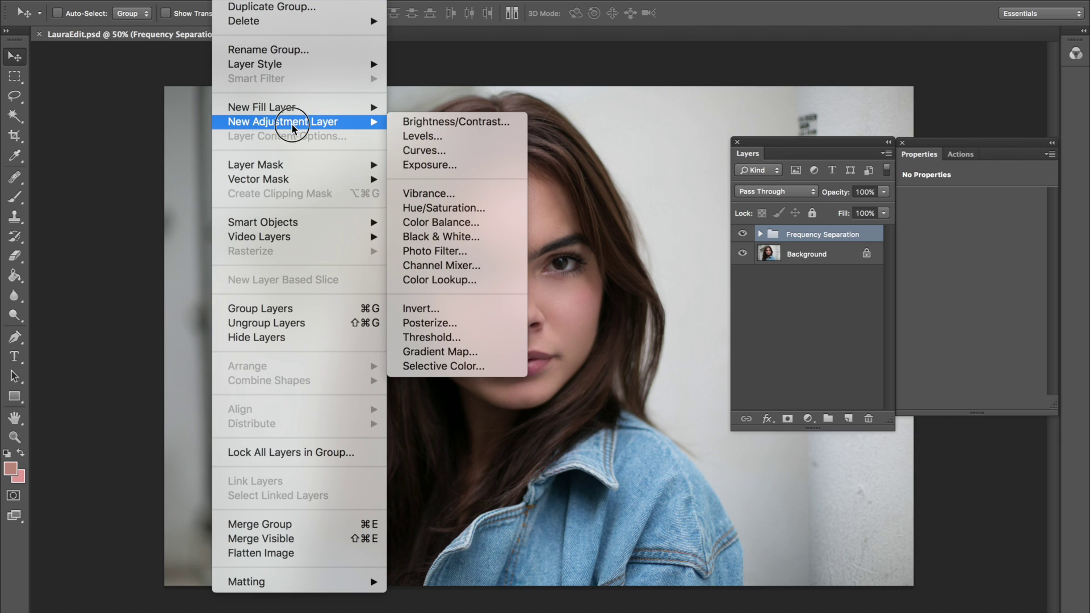
pyautogui.click(451, 193)
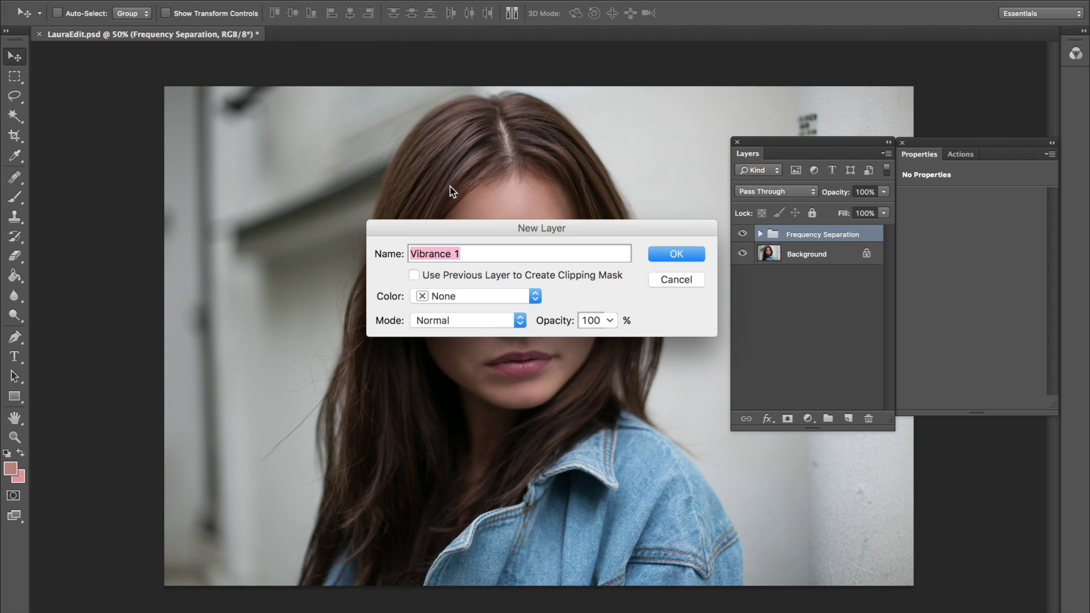
pyautogui.press('Return')
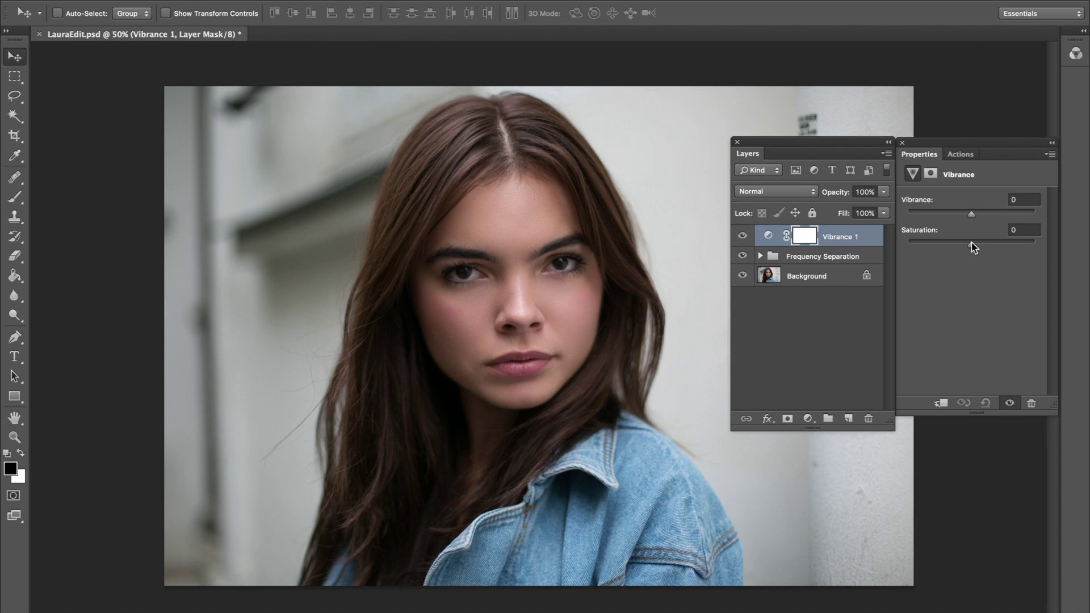
pyautogui.moveTo(971, 247); pyautogui.dragTo(961, 249)
pyautogui.click(743, 237)
pyautogui.click(743, 237)
pyautogui.click(744, 236)
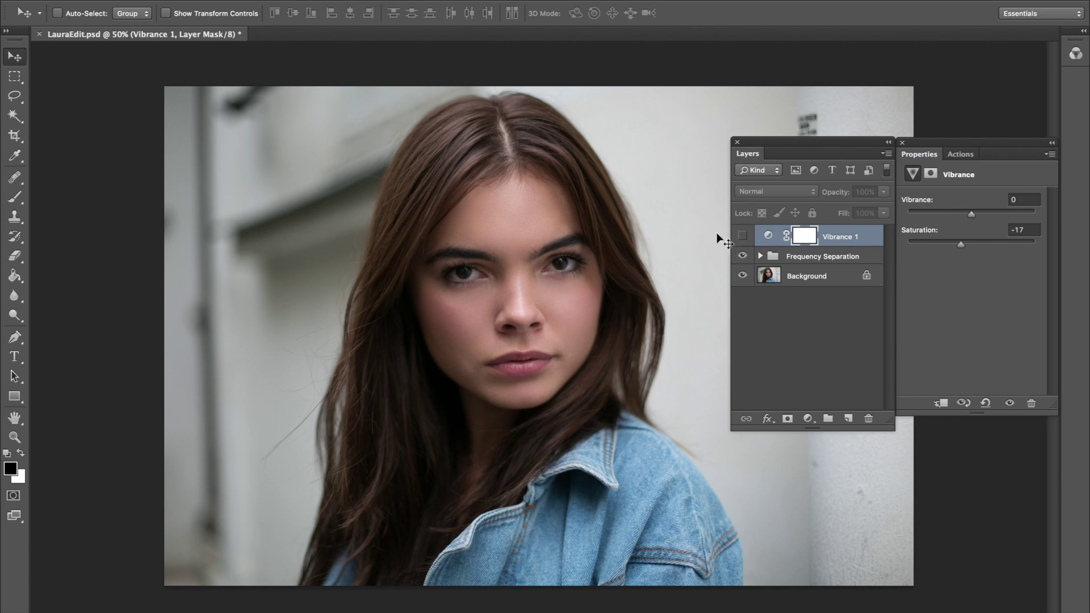
pyautogui.click(742, 236)
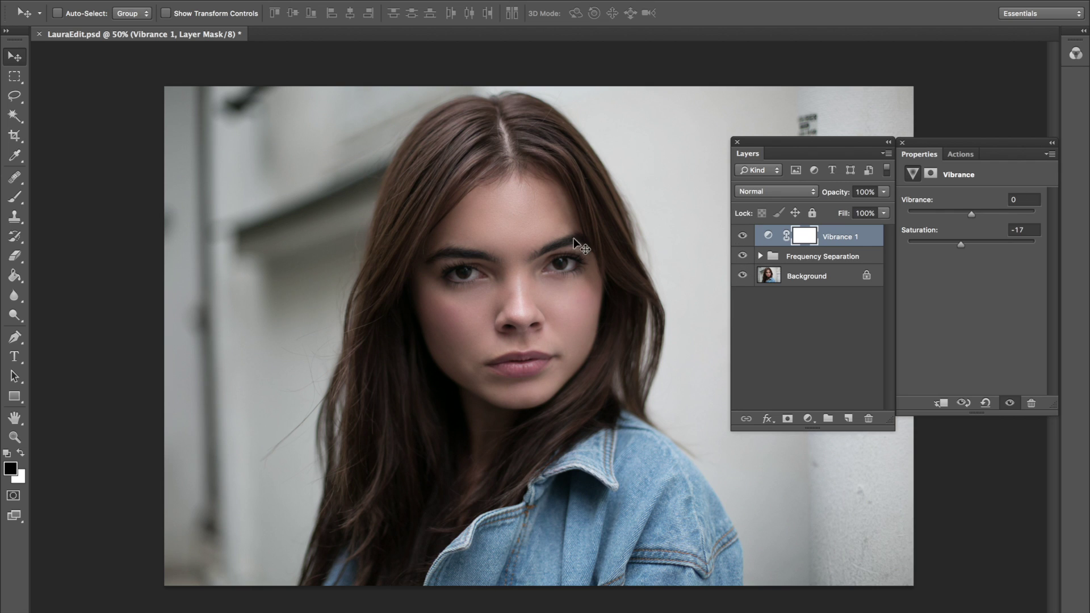
pyautogui.click(741, 236)
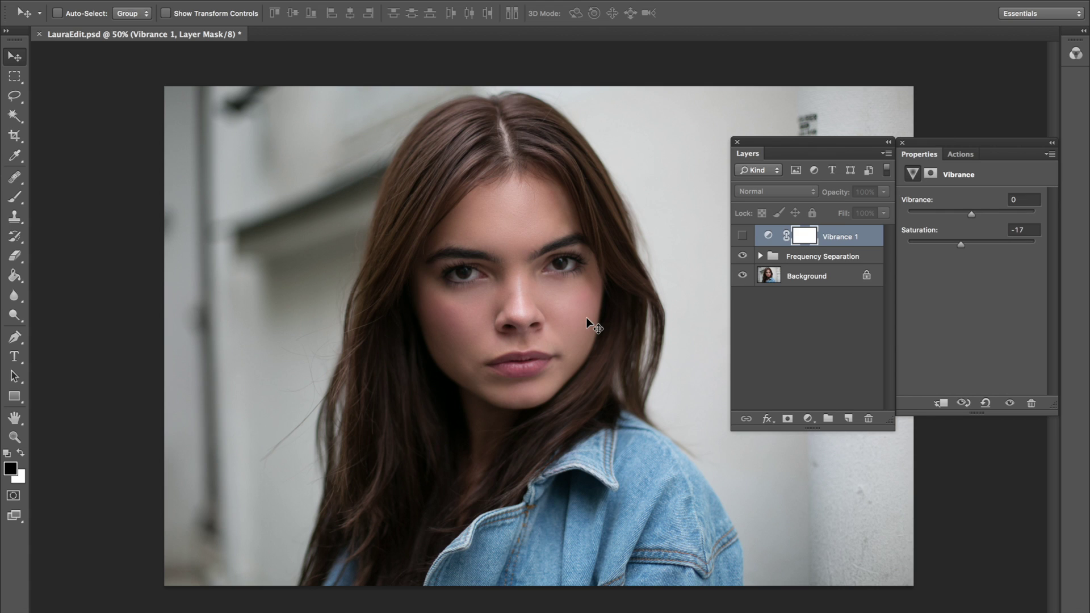
pyautogui.click(743, 236)
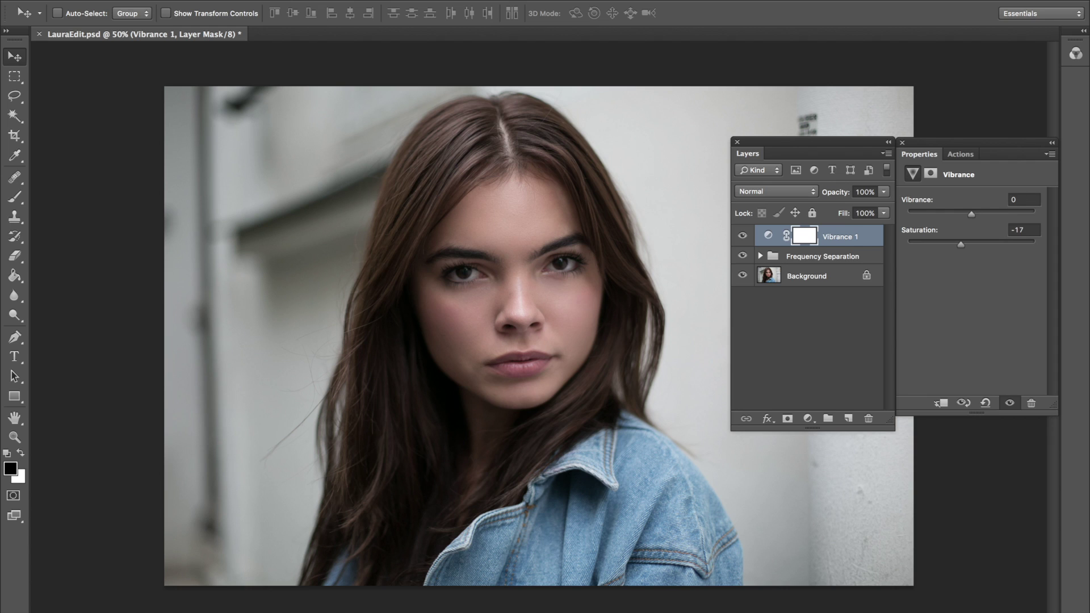
# Add a Curves adjustment layer above Vibrance 1, shape the RGB curve with two shadow points and one highlight point, and compare before and after.
pyautogui.click(233, 1)
pyautogui.moveTo(337, 123)
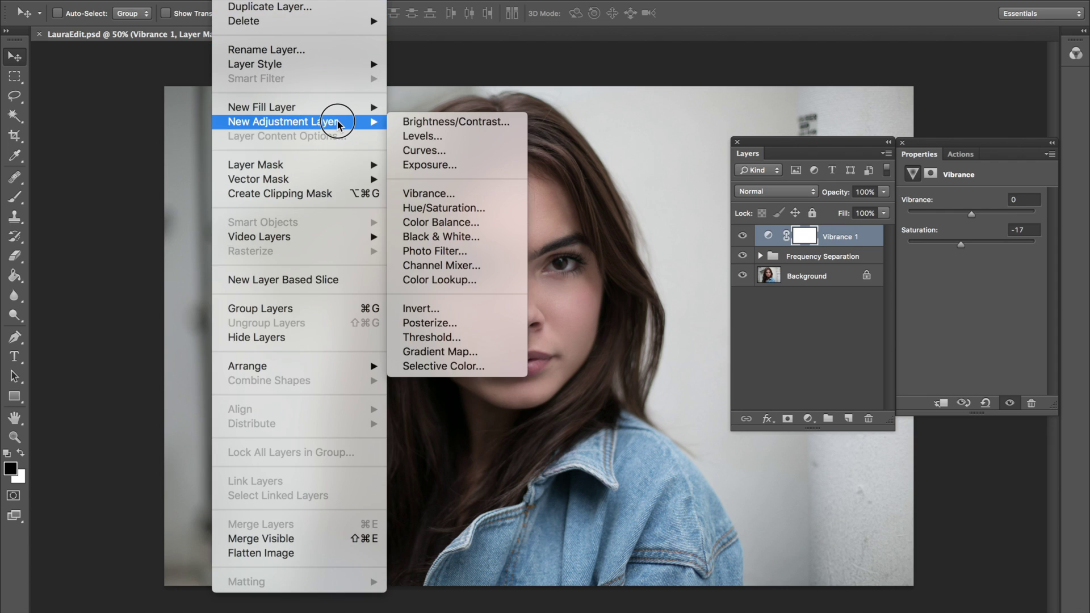
pyautogui.click(425, 150)
pyautogui.press('Return')
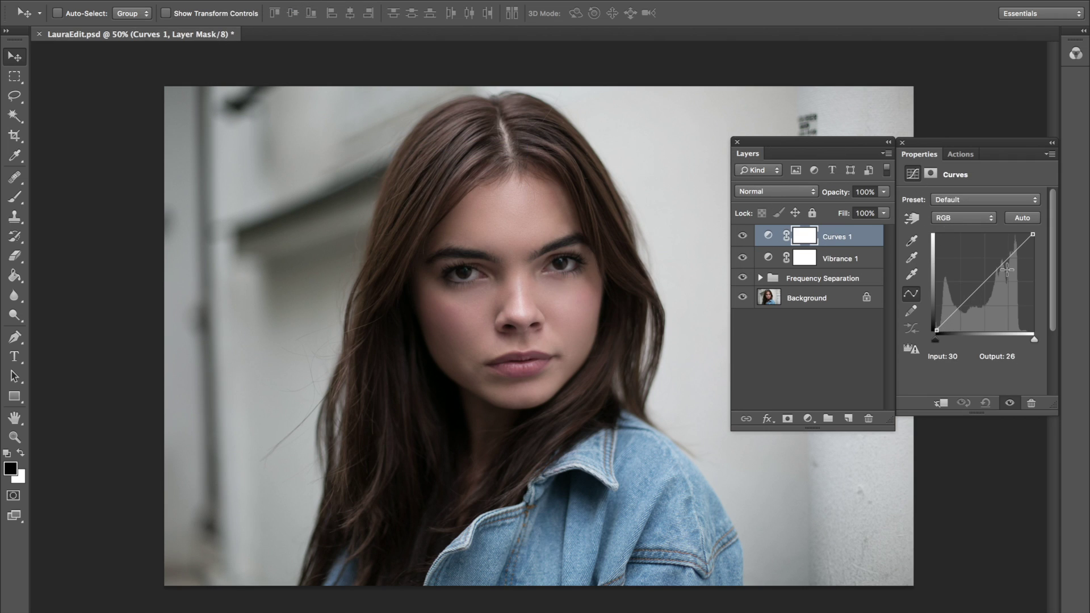
pyautogui.moveTo(954, 322)
pyautogui.mouseDown()
pyautogui.moveTo(942, 326)
pyautogui.moveTo(955, 313)
pyautogui.mouseUp()
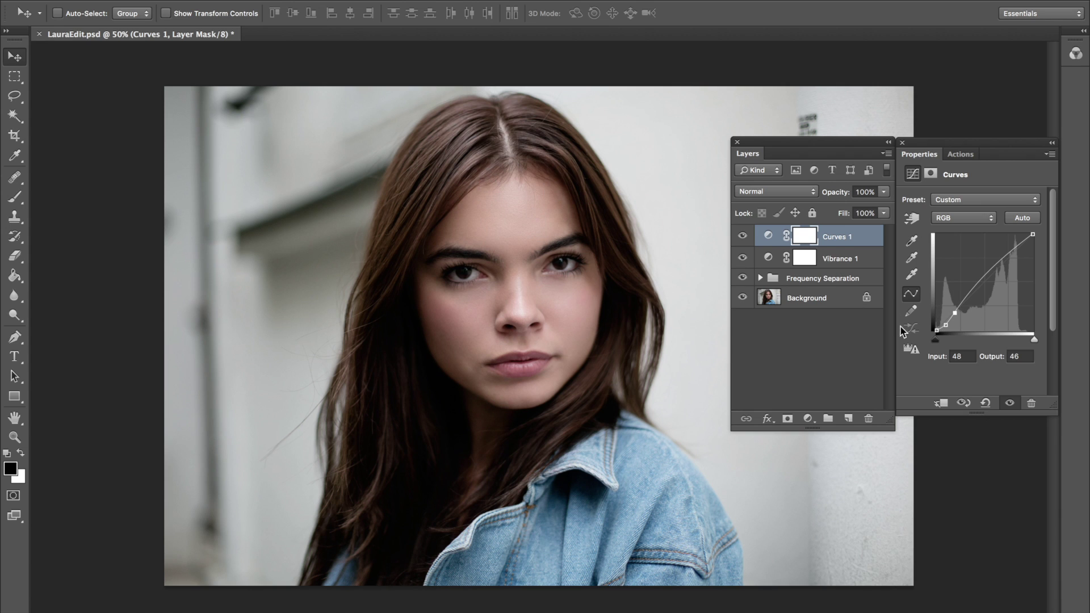
pyautogui.moveTo(948, 326); pyautogui.dragTo(945, 326)
pyautogui.moveTo(1008, 259); pyautogui.dragTo(1005, 258)
pyautogui.click(742, 237)
pyautogui.click(743, 238)
pyautogui.click(744, 237)
pyautogui.click(743, 236)
# Refine the RGB curve with the highlight point at about input 177, output 201 and the upper shadow point at input 54, output 50.
pyautogui.click(957, 311)
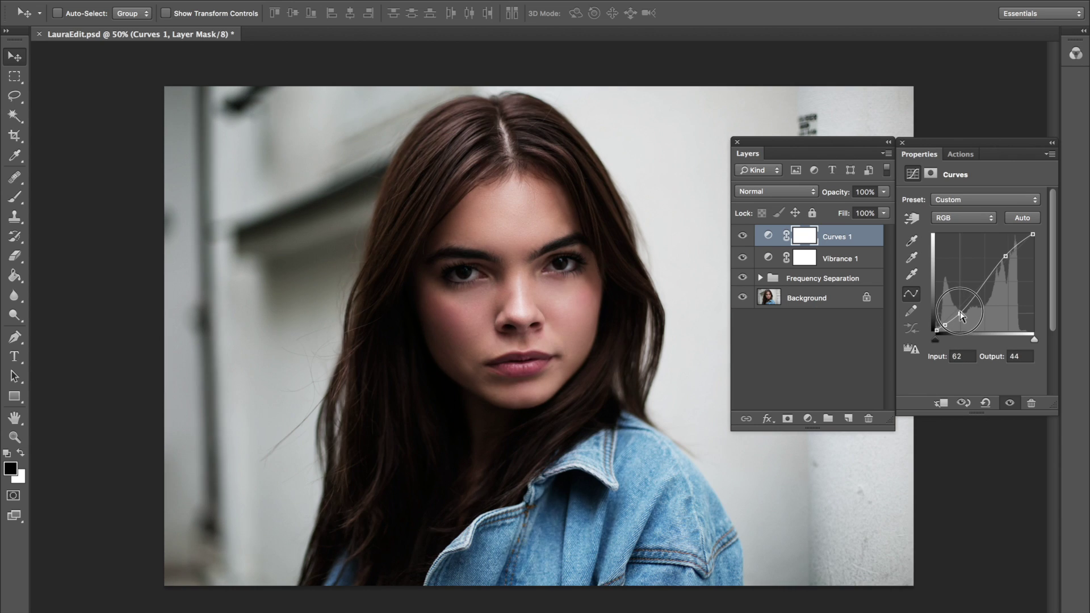
pyautogui.moveTo(1006, 257); pyautogui.dragTo(1002, 258)
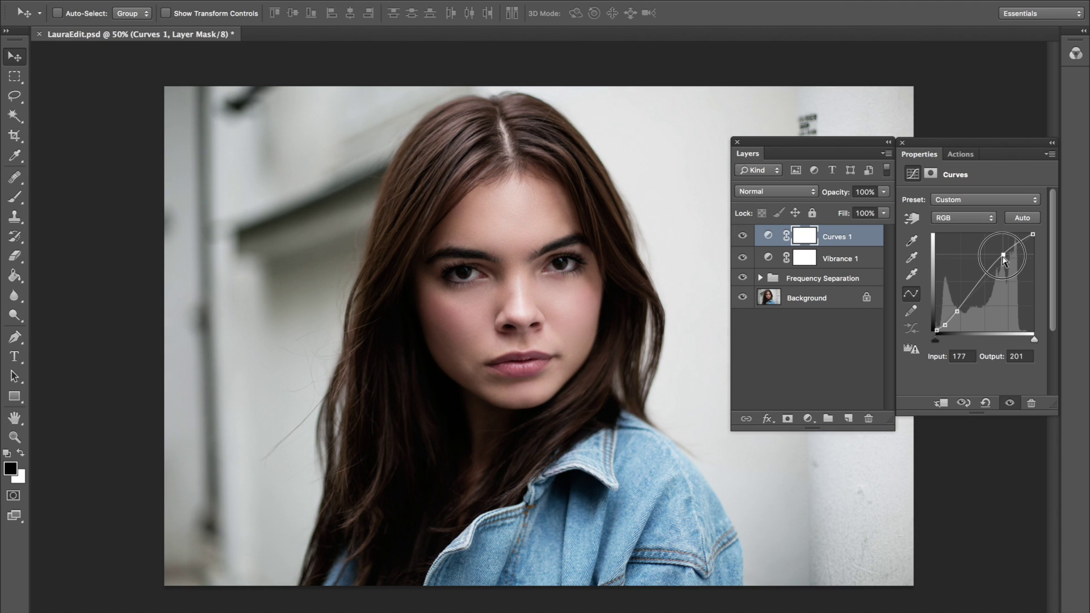
pyautogui.moveTo(958, 311); pyautogui.dragTo(960, 312)
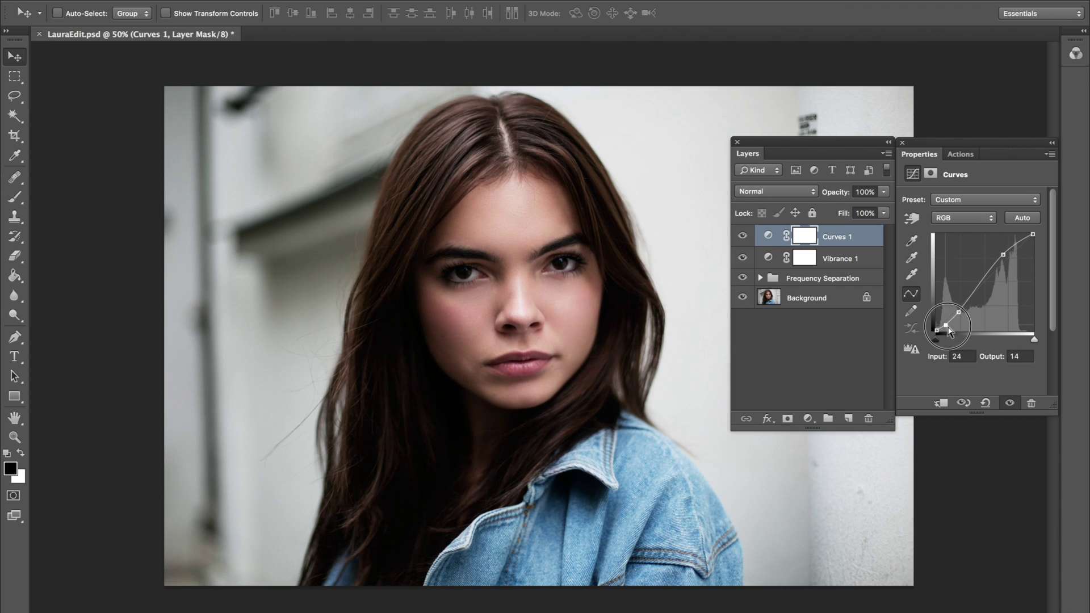
pyautogui.moveTo(959, 311); pyautogui.dragTo(957, 312)
pyautogui.click(744, 235)
pyautogui.click(743, 236)
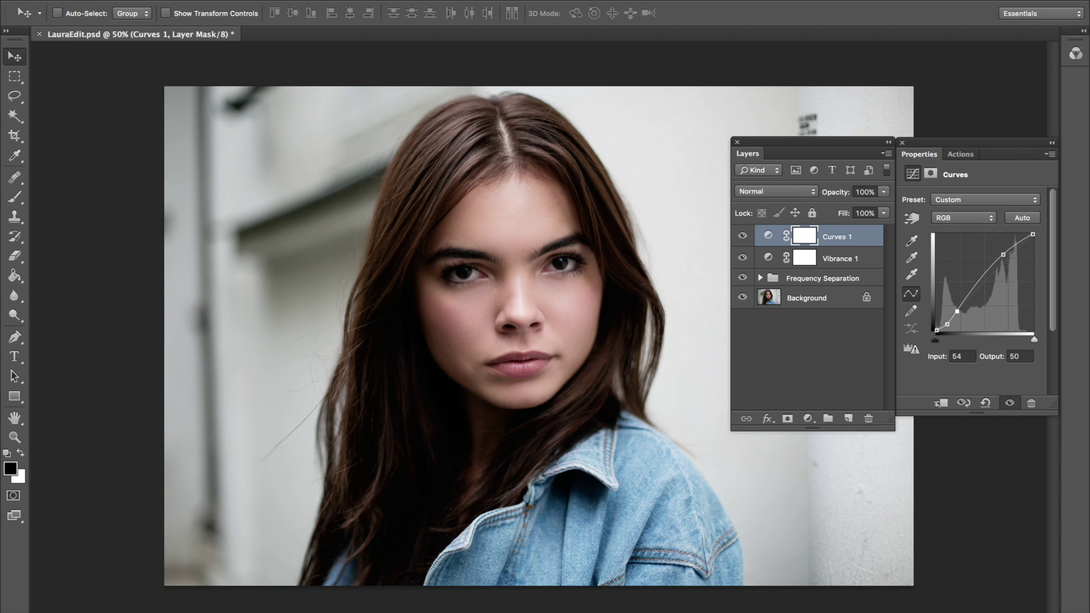
# Add a Gradient Map adjustment layer above Curves 1 using the Sepia 1 gradient preset.
pyautogui.click(233, 0)
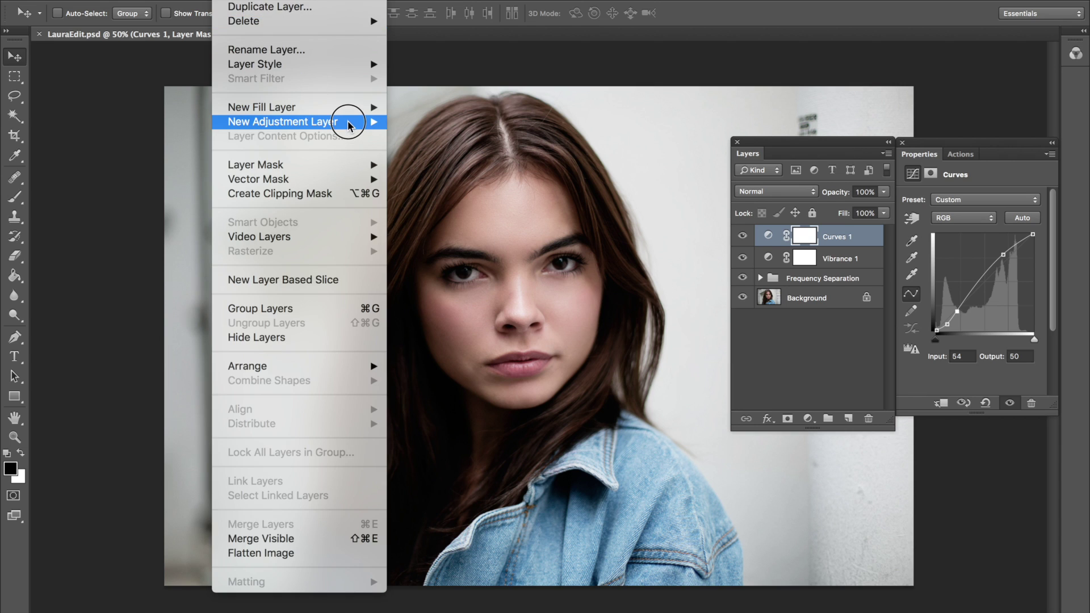
pyautogui.moveTo(348, 119)
pyautogui.click(487, 352)
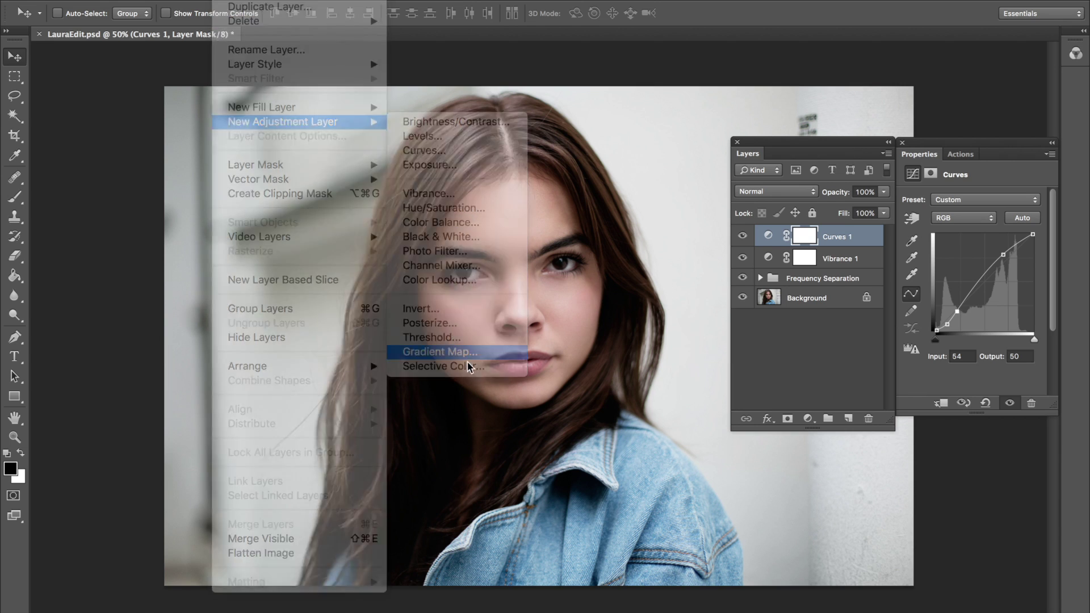
pyautogui.click(703, 252)
pyautogui.click(946, 206)
pyautogui.moveTo(805, 257); pyautogui.dragTo(803, 335)
pyautogui.click(648, 336)
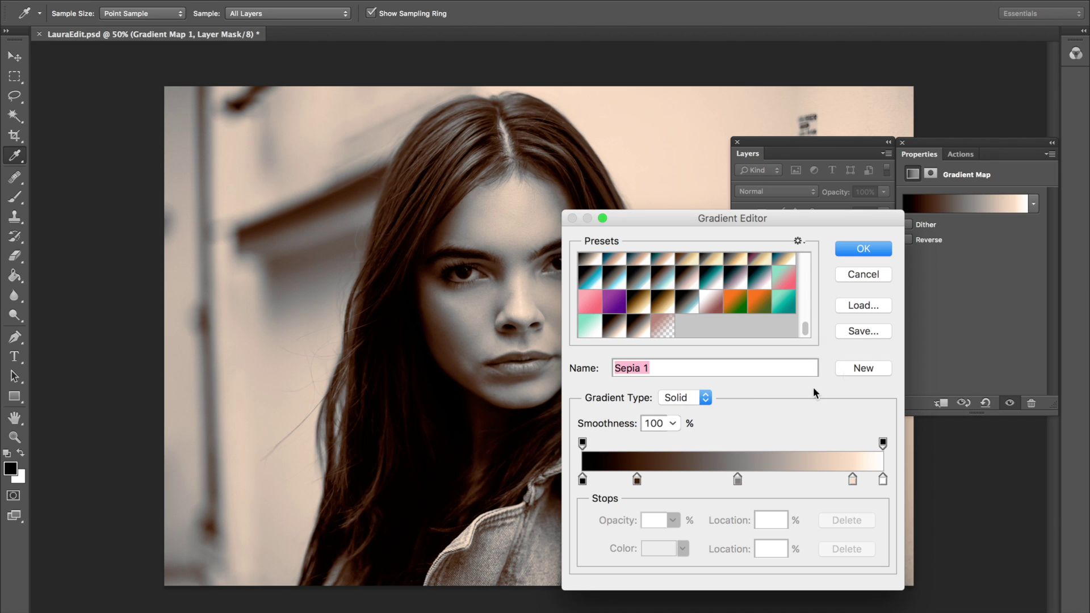
pyautogui.click(799, 242)
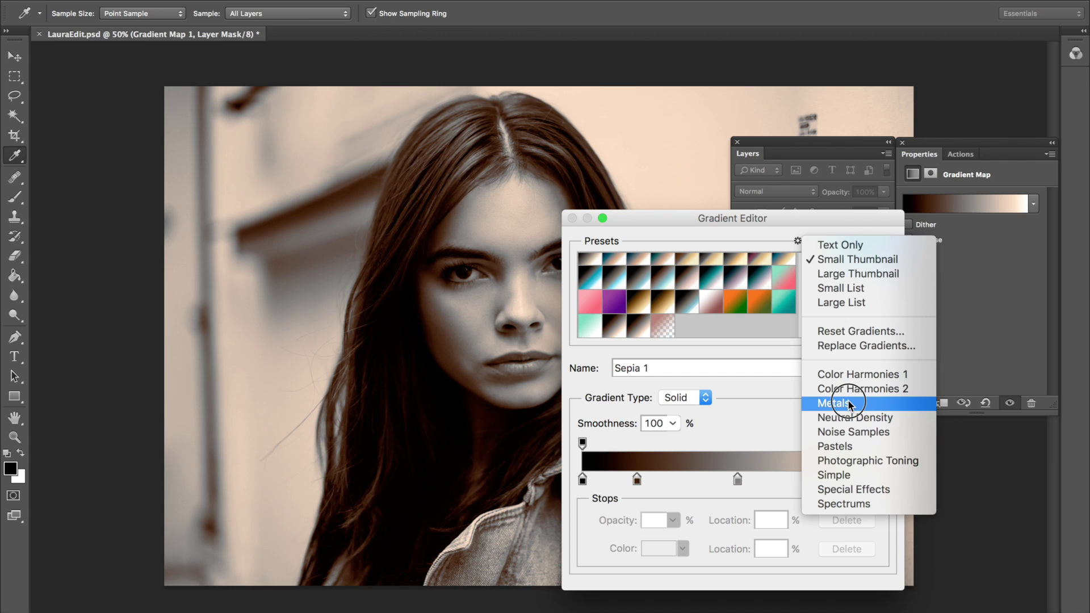
pyautogui.click(739, 376)
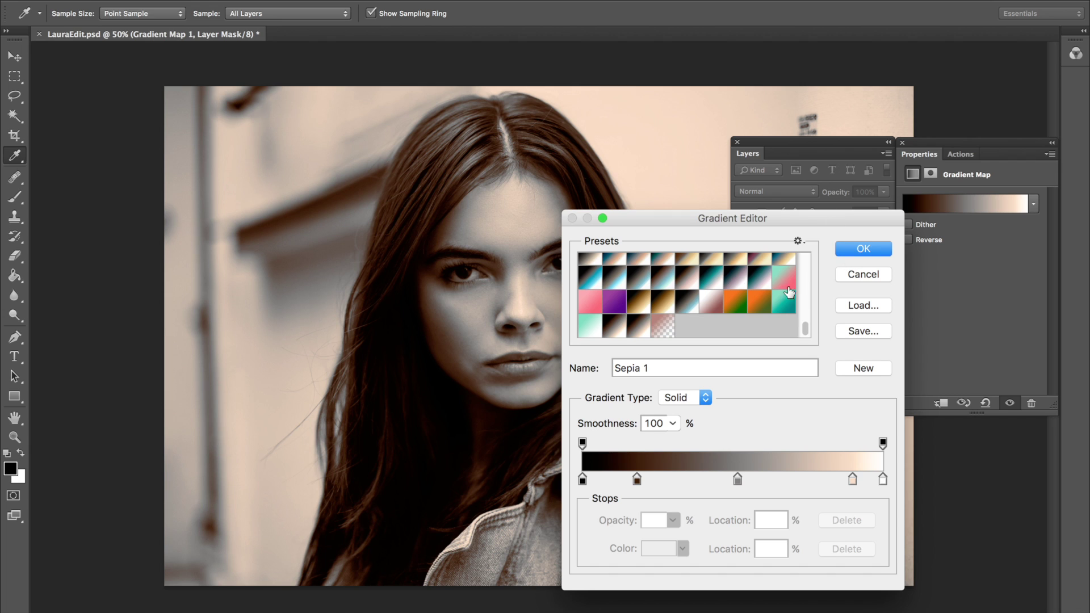
pyautogui.moveTo(806, 332)
pyautogui.mouseDown()
pyautogui.moveTo(806, 313)
pyautogui.moveTo(807, 324)
pyautogui.mouseUp()
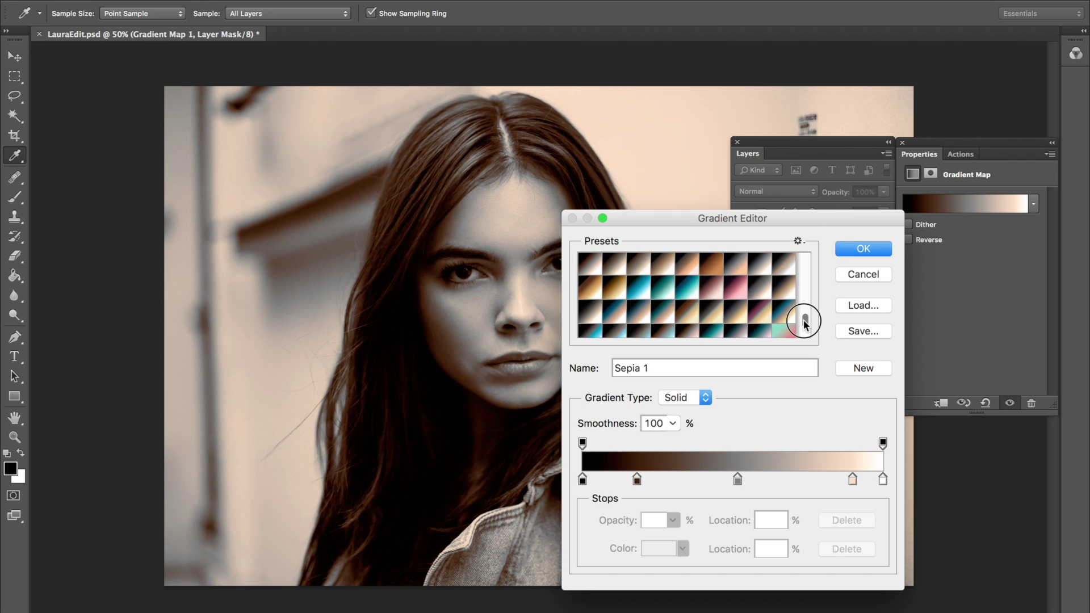
pyautogui.click(863, 249)
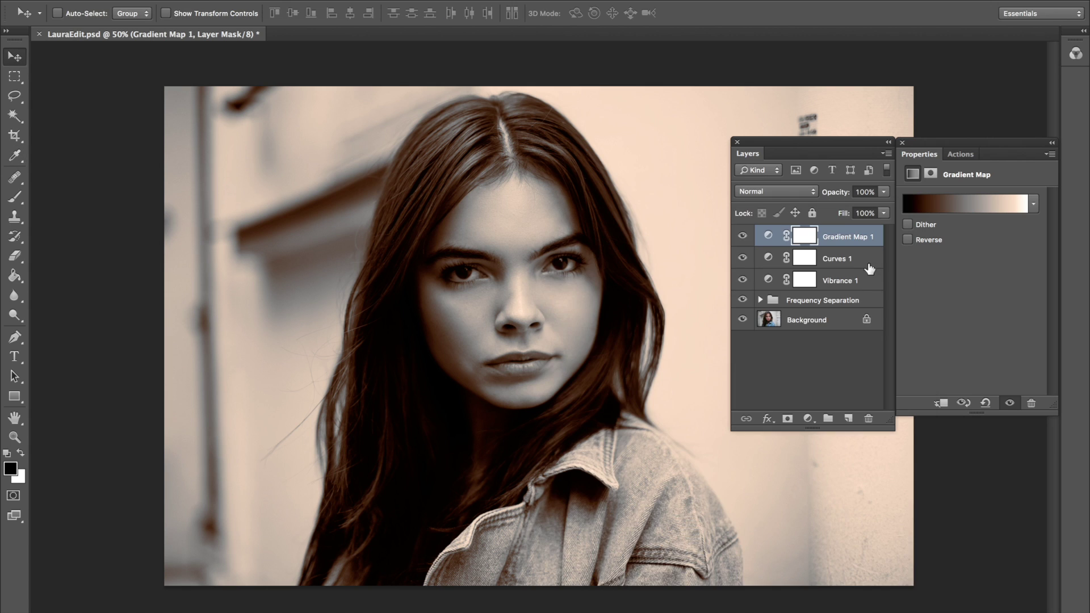
# Blend the gradient map layer with Soft Light at 41% opacity and compare the portrait with the layer off and on.
pyautogui.click(806, 192)
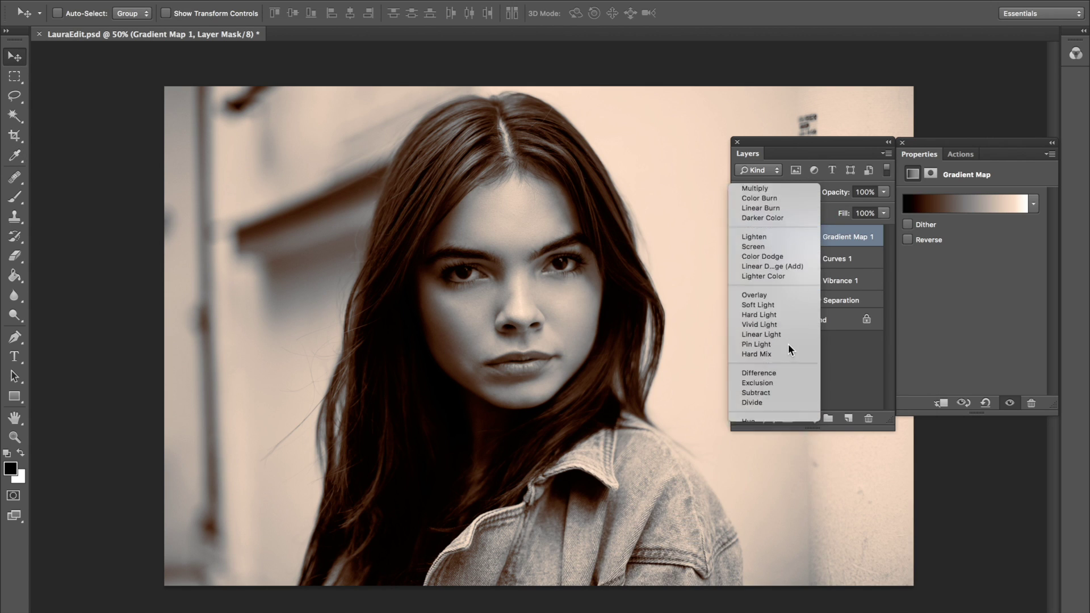
pyautogui.click(788, 345)
pyautogui.moveTo(840, 196); pyautogui.dragTo(795, 195)
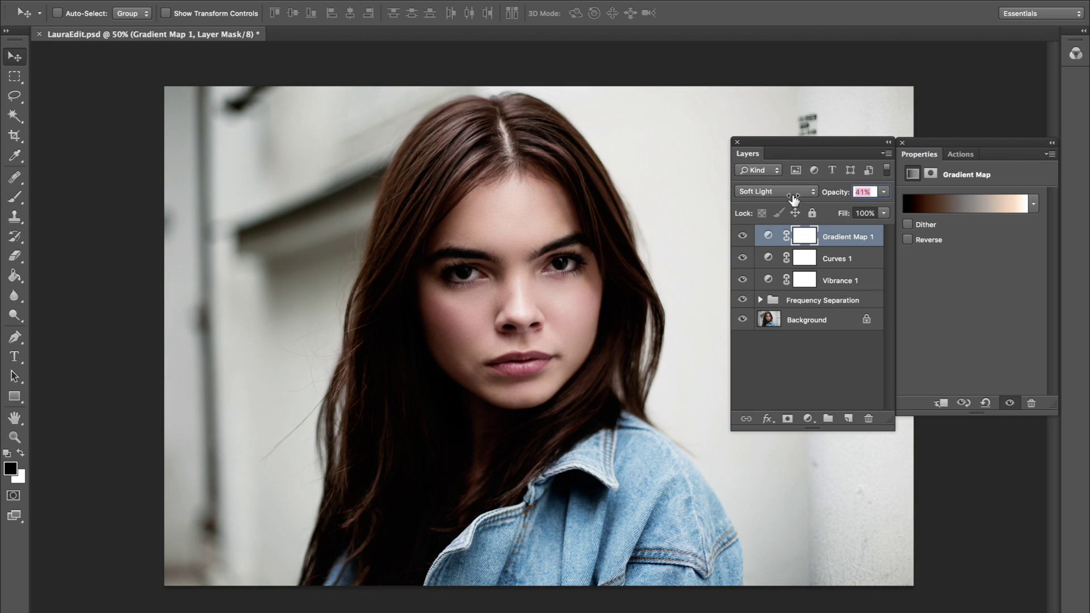
pyautogui.click(744, 236)
pyautogui.click(744, 236)
pyautogui.click(743, 237)
pyautogui.click(744, 237)
pyautogui.click(744, 237)
pyautogui.click(744, 236)
# Add a Selective Color adjustment layer above Gradient Map 1 and target the Whites.
pyautogui.click(228, 0)
pyautogui.moveTo(321, 124)
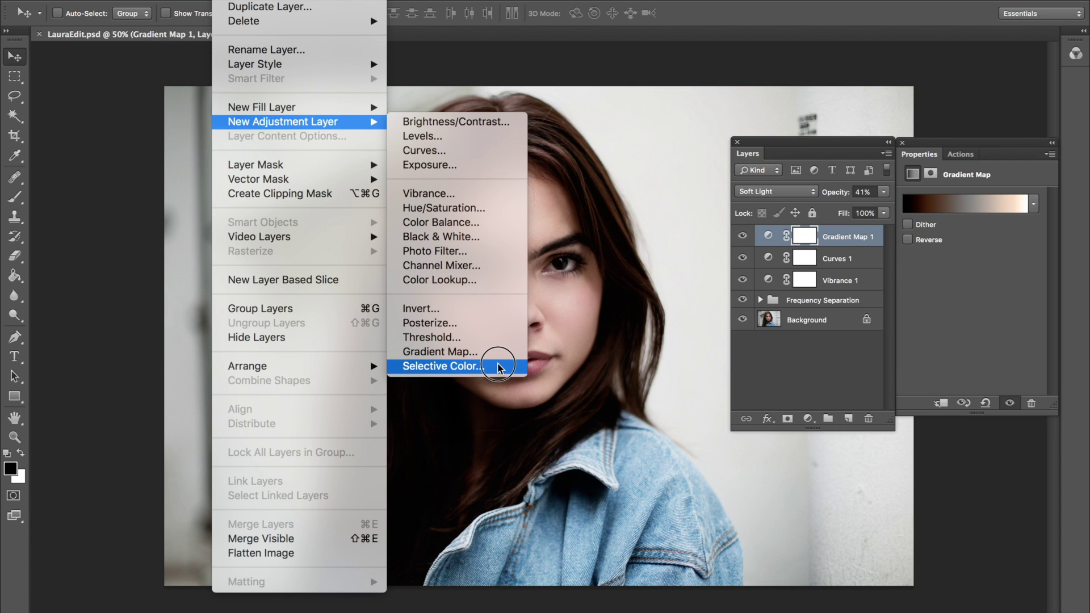
pyautogui.press('Escape')
pyautogui.press('Return')
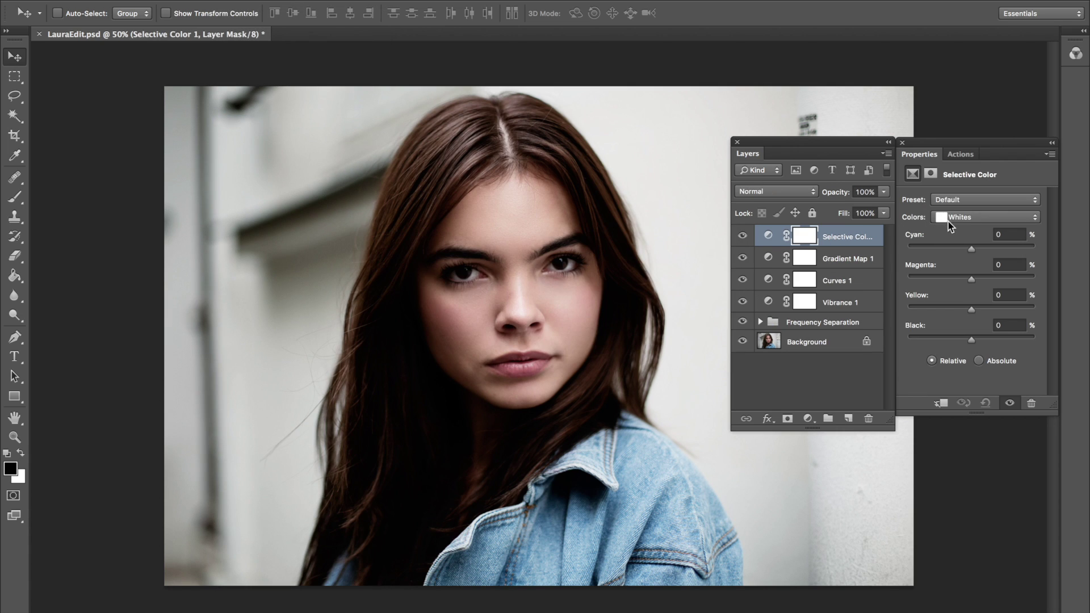
# Set the Selective Color values for Whites to Cyan 1, Magenta -1, Yellow 24 and Black -63.
pyautogui.click(995, 235)
pyautogui.write('1')
pyautogui.click(990, 265)
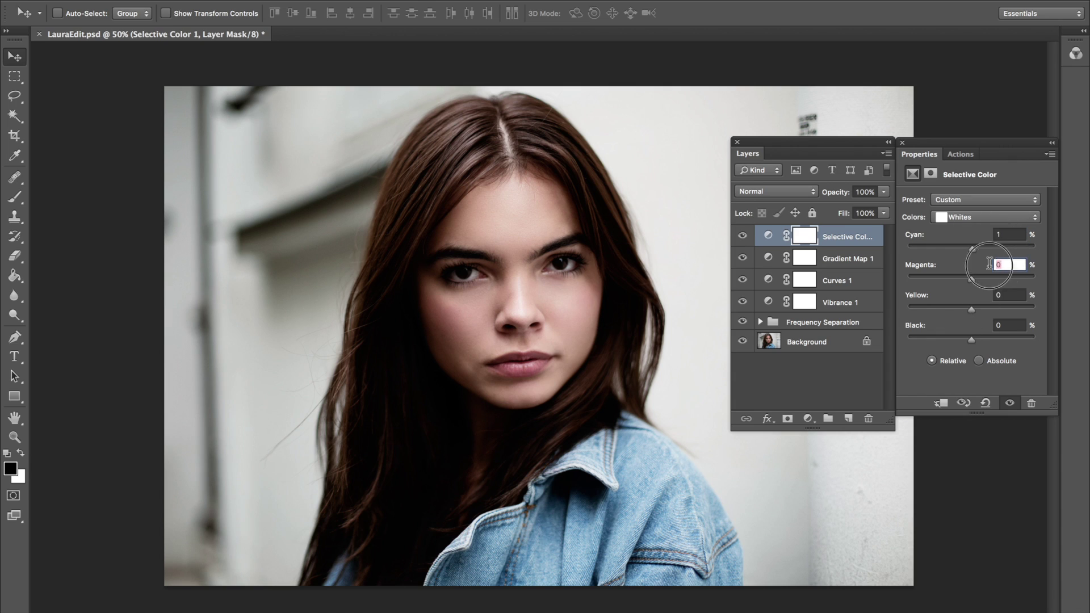
pyautogui.press('Down')
pyautogui.click(983, 295)
pyautogui.write('24')
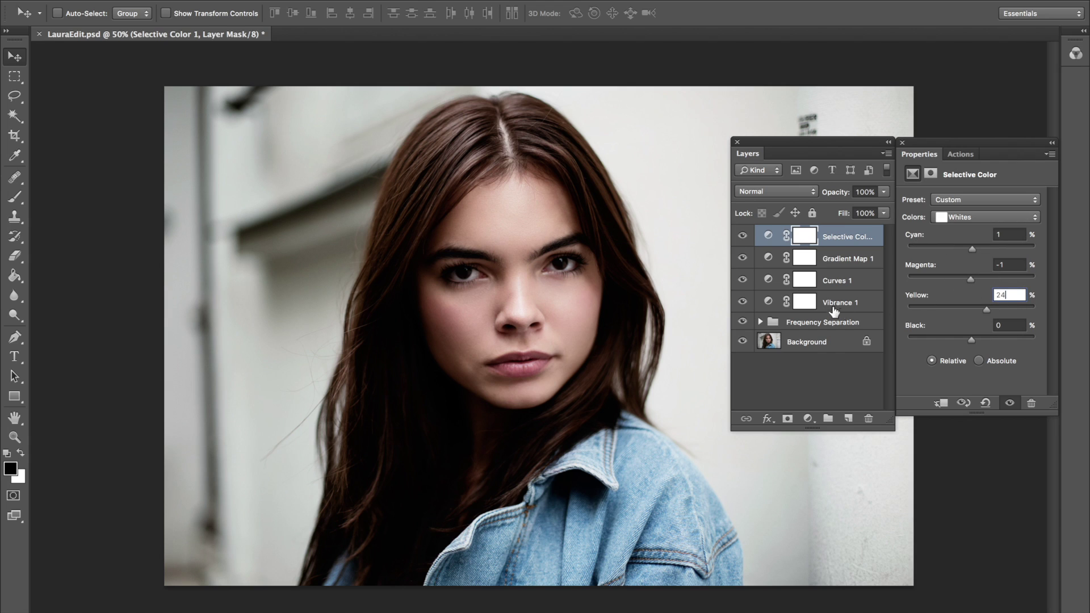
pyautogui.click(1011, 326)
pyautogui.doubleClick(1008, 325)
pyautogui.write('-')
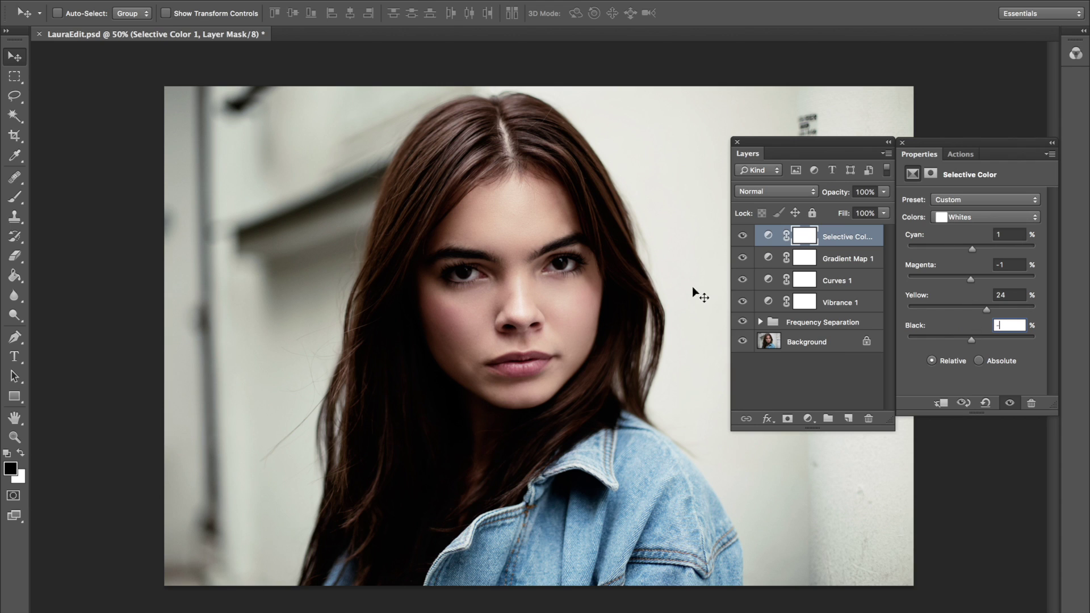
pyautogui.write('63')
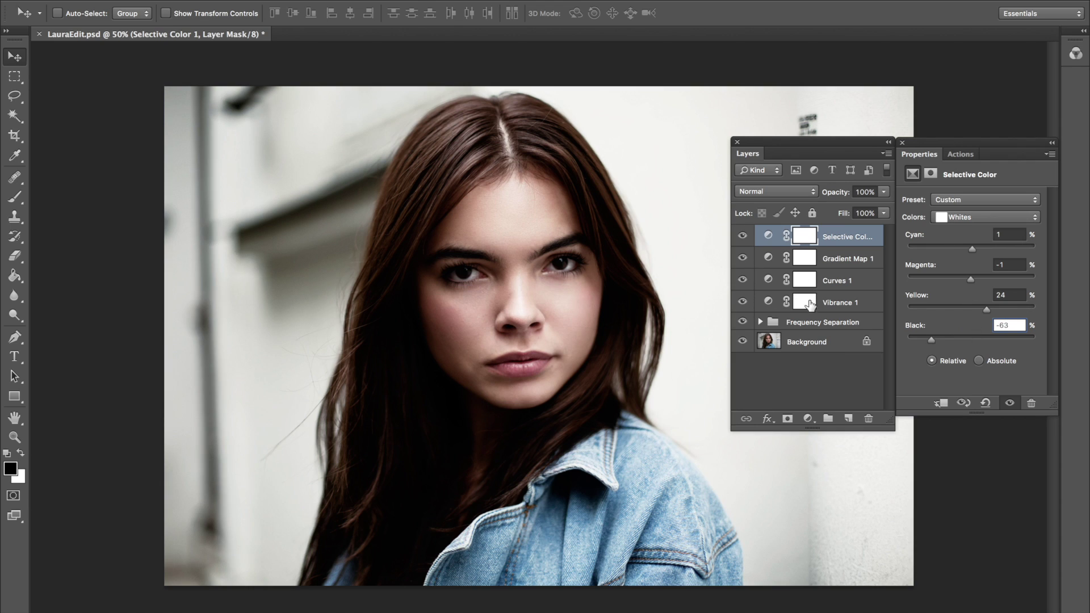
# Set the Selective Color values for Blacks to Magenta -1, Yellow -4 and Black -4.
pyautogui.click(966, 218)
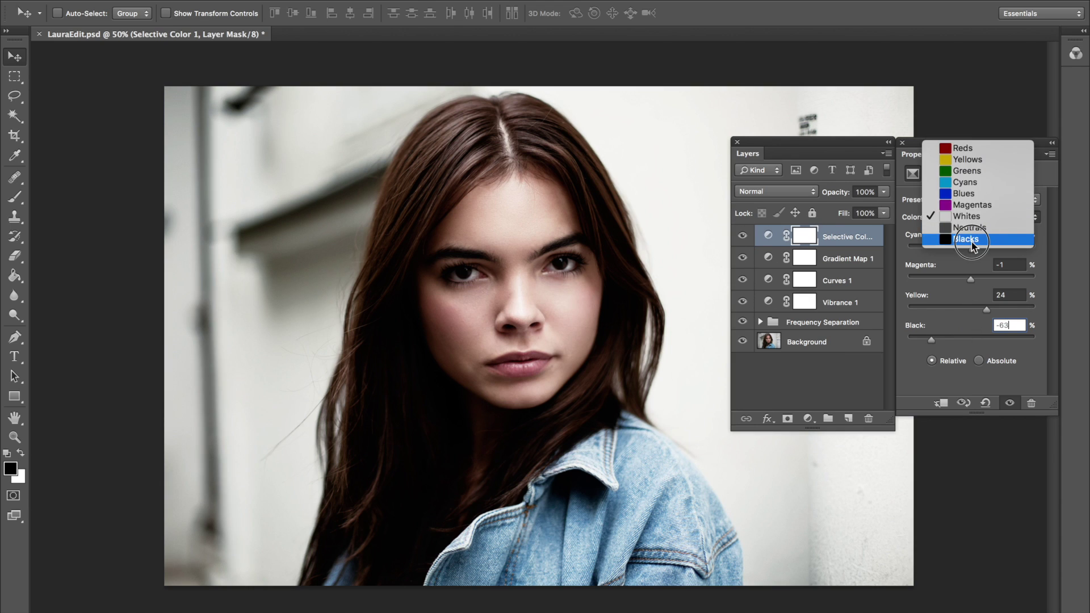
pyautogui.click(974, 242)
pyautogui.click(1006, 265)
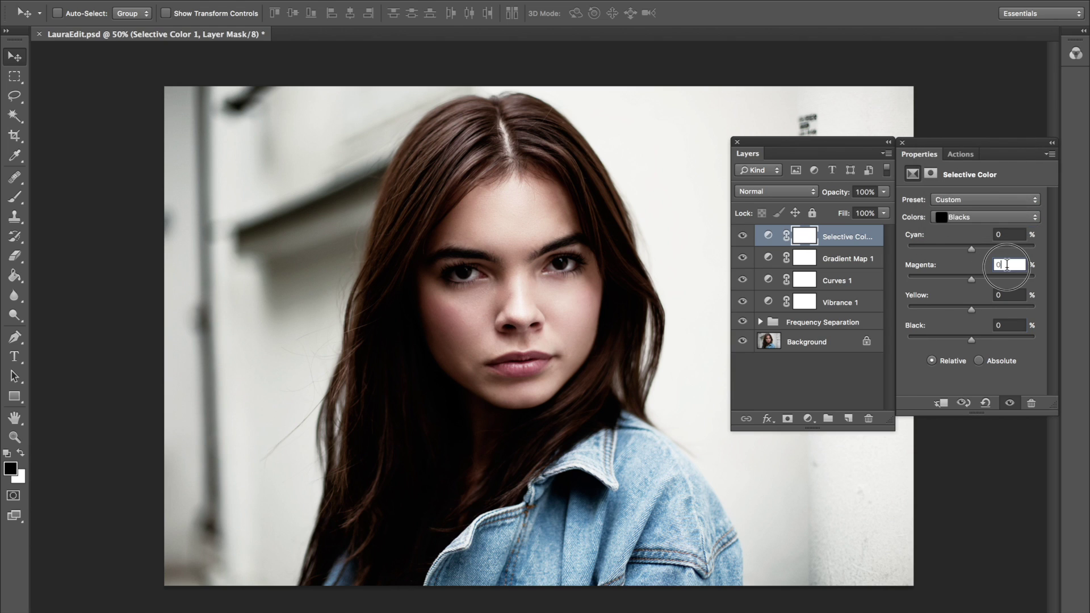
pyautogui.write('-1')
pyautogui.click(1006, 295)
pyautogui.write('-4')
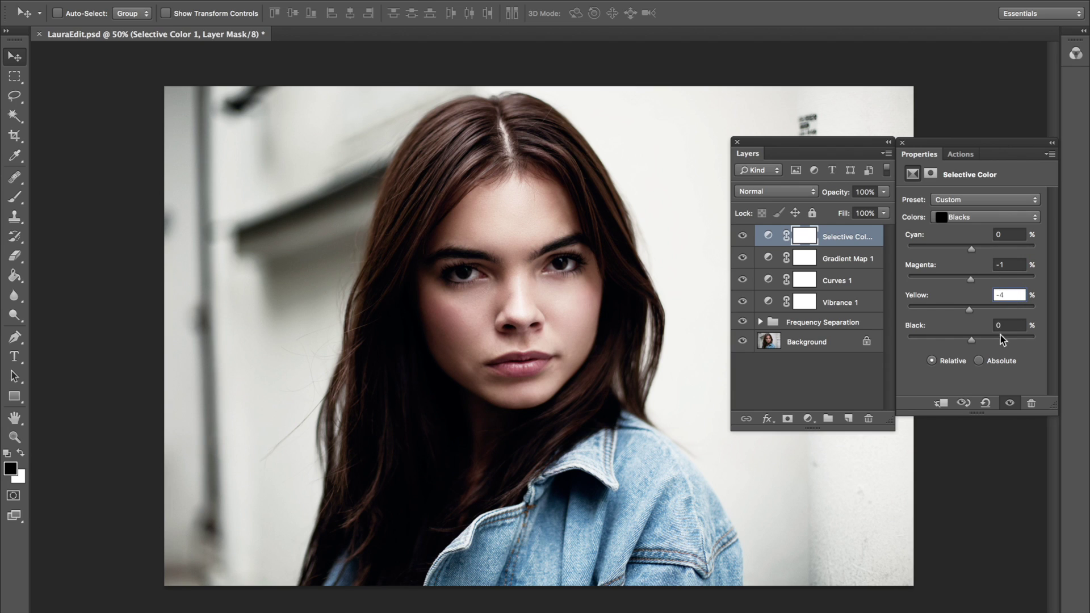
pyautogui.press('Tab')
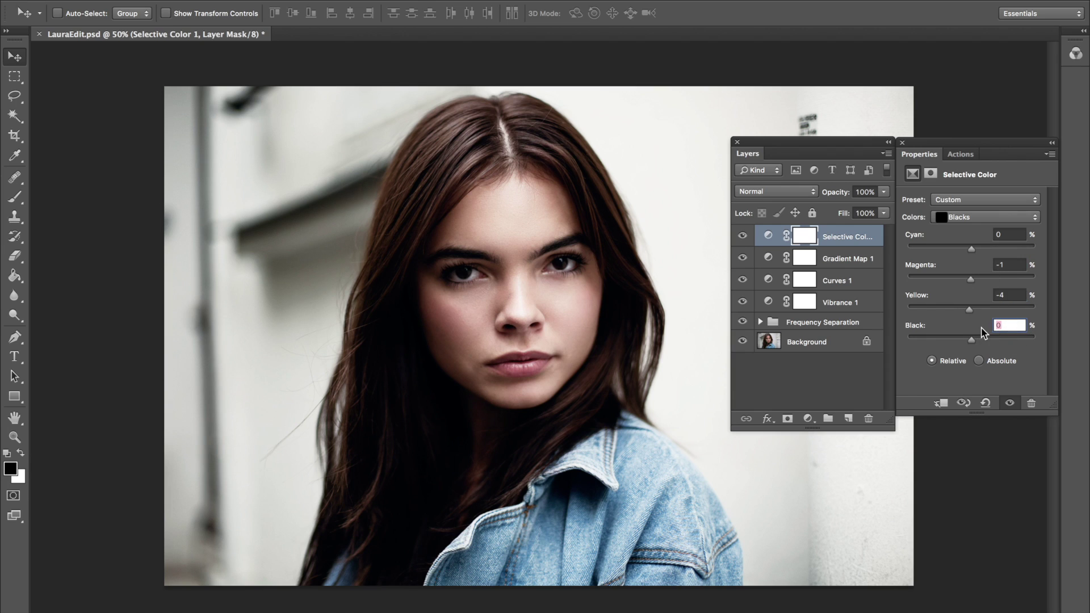
pyautogui.write('-4')
pyautogui.moveTo(972, 248)
pyautogui.mouseDown()
pyautogui.moveTo(907, 248)
pyautogui.moveTo(972, 248)
pyautogui.mouseUp()
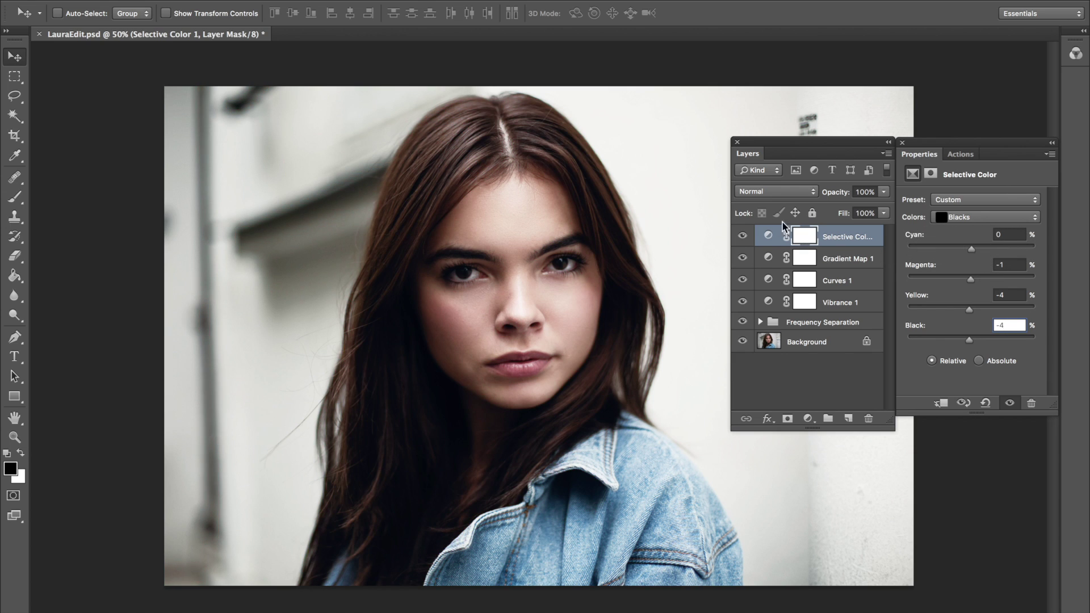
# Compare the portrait with the Selective Color layer off and on.
pyautogui.click(743, 236)
pyautogui.click(743, 235)
pyautogui.click(743, 235)
pyautogui.click(743, 236)
pyautogui.click(743, 235)
pyautogui.click(742, 235)
# Try other Black amounts for the Blacks in Selective Color and restore the value to -4.
pyautogui.moveTo(972, 339)
pyautogui.mouseDown()
pyautogui.moveTo(941, 344)
pyautogui.moveTo(972, 352)
pyautogui.moveTo(953, 347)
pyautogui.moveTo(963, 354)
pyautogui.mouseUp()
pyautogui.moveTo(967, 340); pyautogui.dragTo(969, 340)
pyautogui.click(982, 342)
pyautogui.write('-4')
# Target the Whites in Selective Color and try different Black and Yellow amounts.
pyautogui.click(961, 219)
pyautogui.click(965, 194)
pyautogui.click(743, 235)
pyautogui.click(742, 235)
pyautogui.moveTo(932, 342)
pyautogui.mouseDown()
pyautogui.moveTo(912, 340)
pyautogui.moveTo(1016, 341)
pyautogui.moveTo(908, 339)
pyautogui.moveTo(929, 343)
pyautogui.mouseUp()
pyautogui.moveTo(979, 312); pyautogui.dragTo(1010, 318)
# Compare the portrait without and with the Selective Color layer and check its settings for the Whites.
pyautogui.click(744, 237)
pyautogui.click(744, 237)
pyautogui.click(743, 237)
pyautogui.moveTo(972, 249)
pyautogui.mouseDown()
pyautogui.moveTo(898, 251)
pyautogui.moveTo(1022, 253)
pyautogui.moveTo(864, 251)
pyautogui.moveTo(1005, 255)
pyautogui.moveTo(972, 253)
pyautogui.mouseUp()
pyautogui.click(971, 217)
pyautogui.click(970, 216)
# Add a Black & White adjustment layer above the Selective Color layer.
pyautogui.click(236, 1)
pyautogui.moveTo(318, 120)
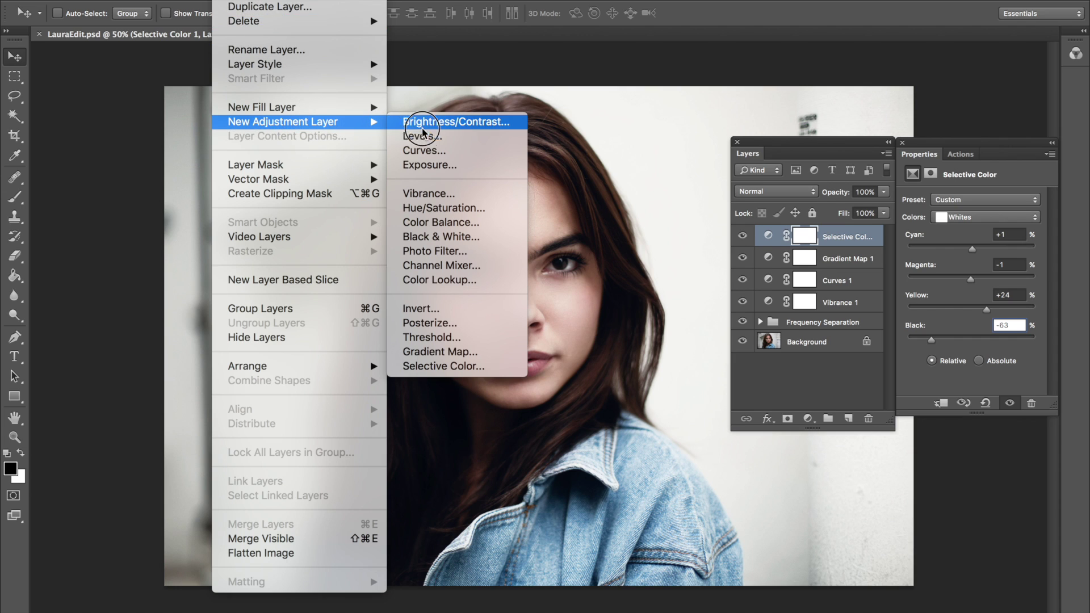
pyautogui.click(444, 237)
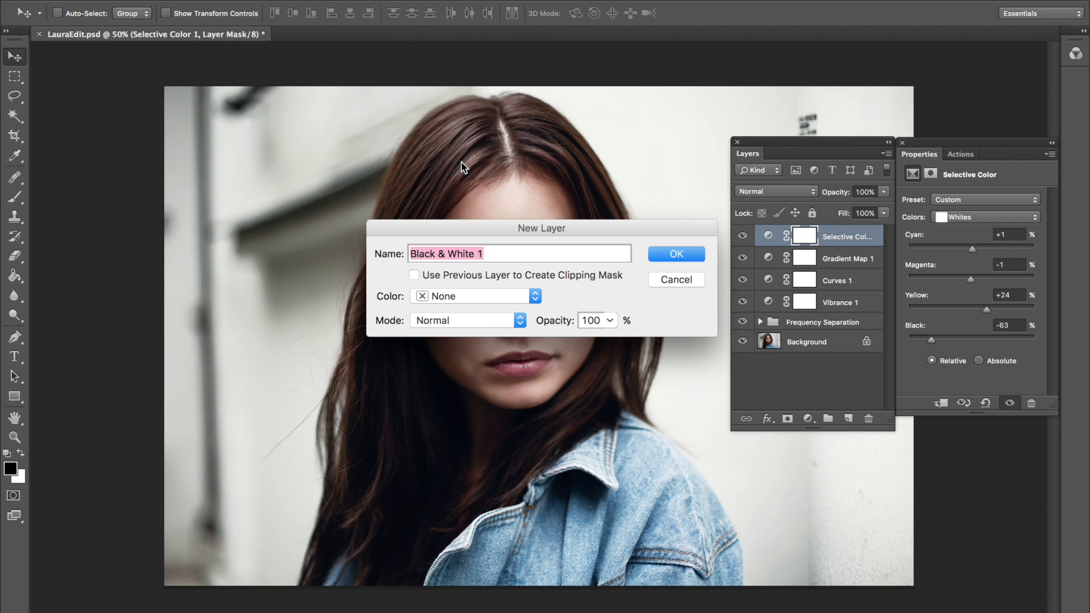
pyautogui.press('Return')
# Enable Tint on the Black & White adjustment and set its color to dark reddish brown, #4e2f21.
pyautogui.click(936, 219)
pyautogui.click(968, 219)
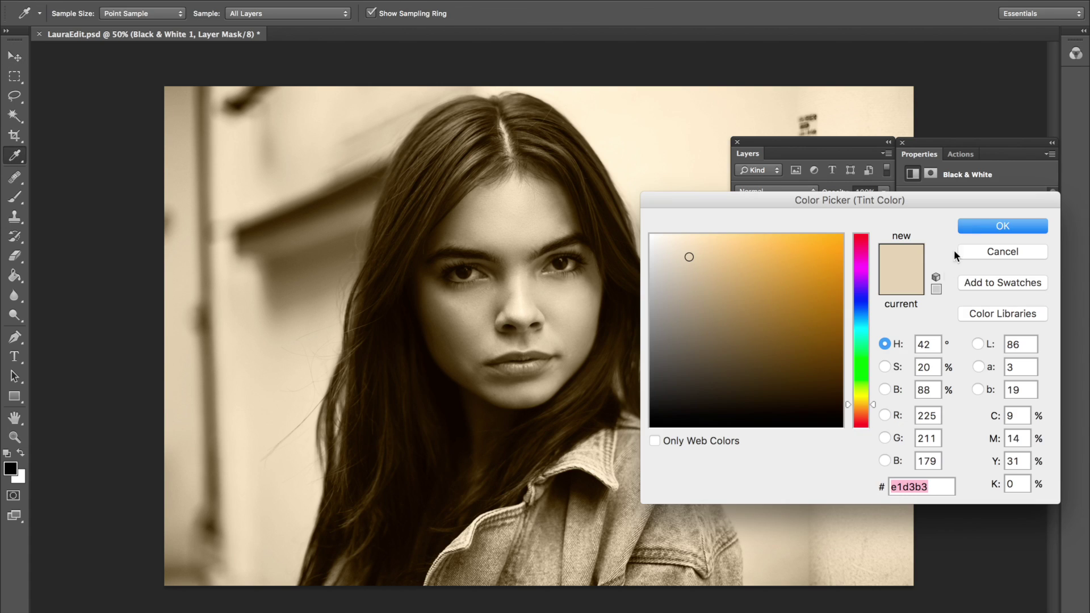
pyautogui.click(865, 418)
pyautogui.moveTo(786, 348); pyautogui.dragTo(760, 367)
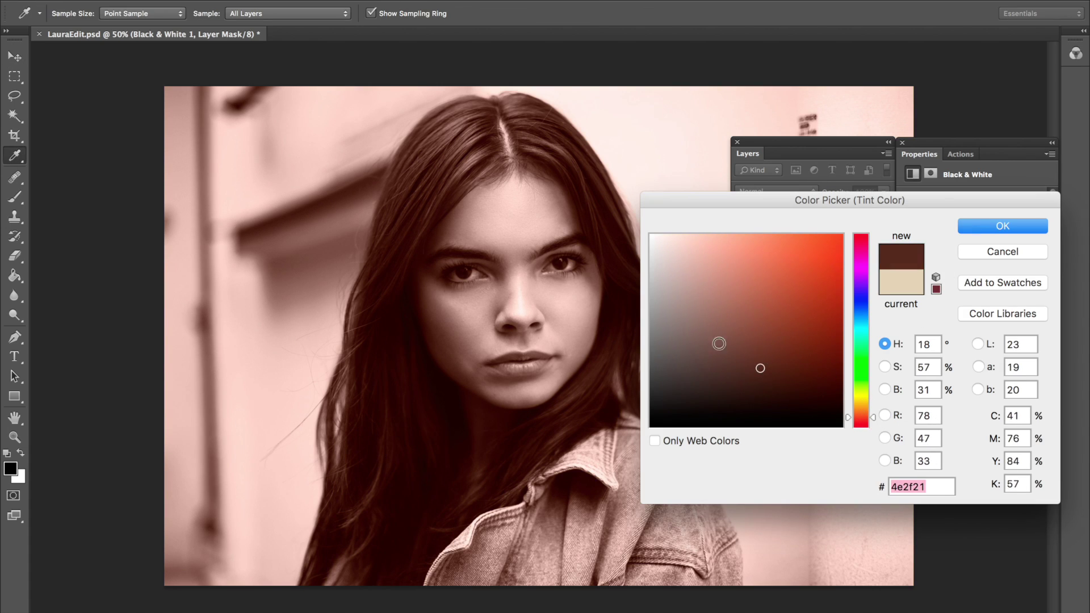
pyautogui.click(986, 227)
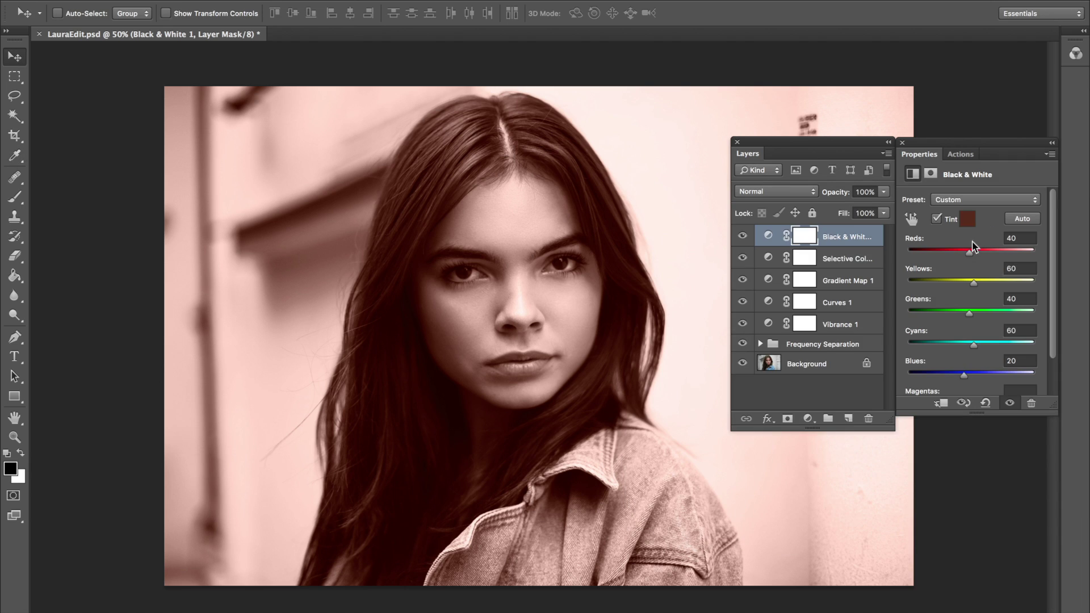
# Blend the Black & White layer with Soft Light at 23% opacity, comparing the portrait with the layer off and on.
pyautogui.click(783, 199)
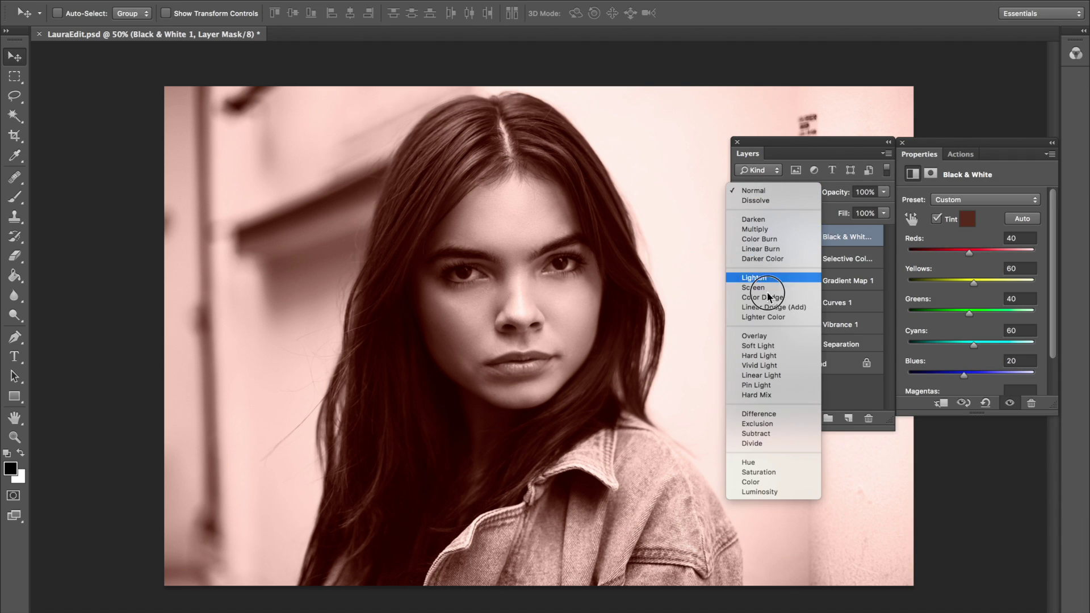
pyautogui.click(770, 352)
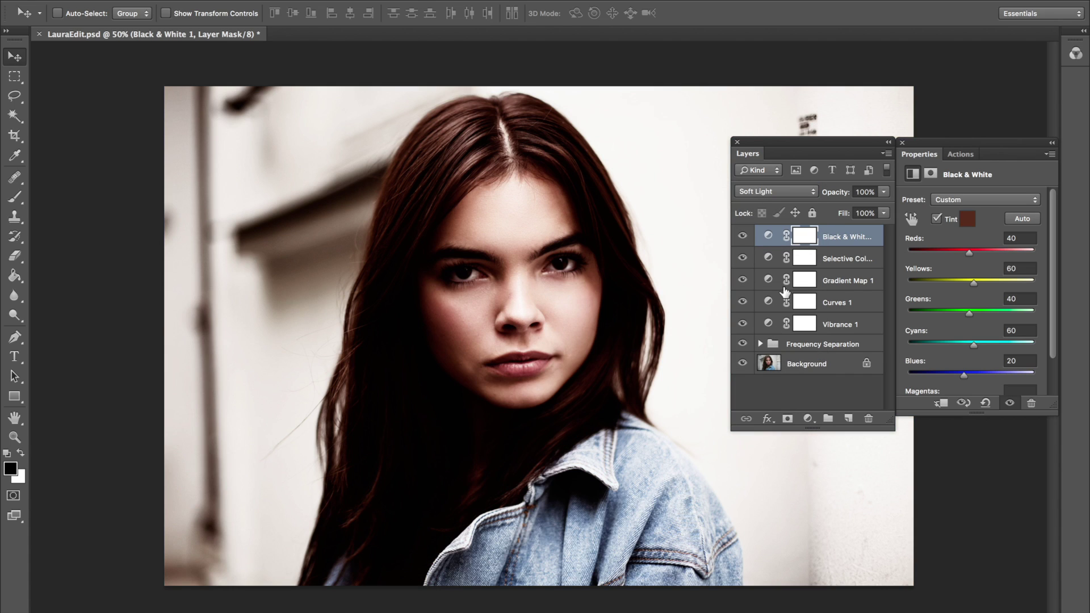
pyautogui.moveTo(837, 195); pyautogui.dragTo(781, 210)
pyautogui.click(743, 236)
pyautogui.click(743, 238)
pyautogui.click(744, 239)
pyautogui.click(744, 241)
pyautogui.click(744, 240)
pyautogui.click(744, 241)
pyautogui.moveTo(839, 193); pyautogui.dragTo(836, 199)
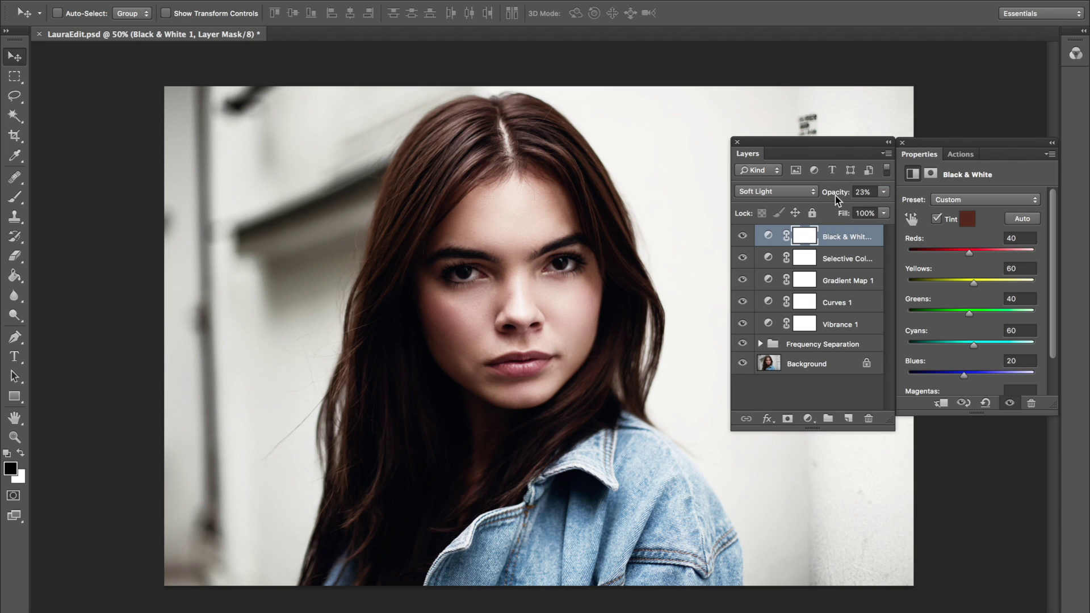
# Check the Black & White layer's effect by hiding and showing it, and undo a trial increase of its opacity.
pyautogui.click(743, 237)
pyautogui.click(743, 238)
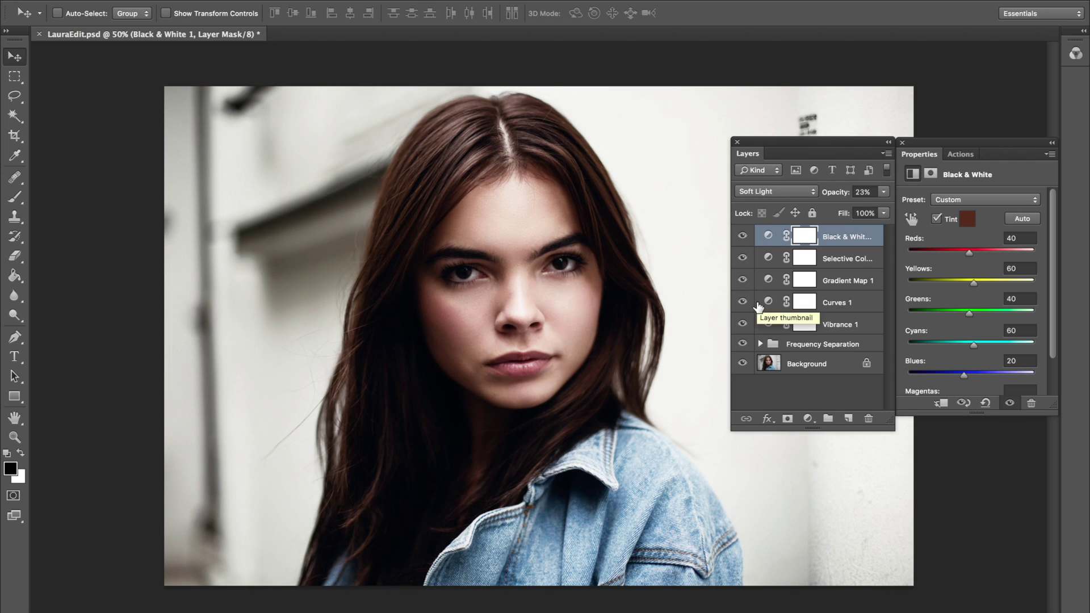
pyautogui.click(743, 237)
pyautogui.click(743, 238)
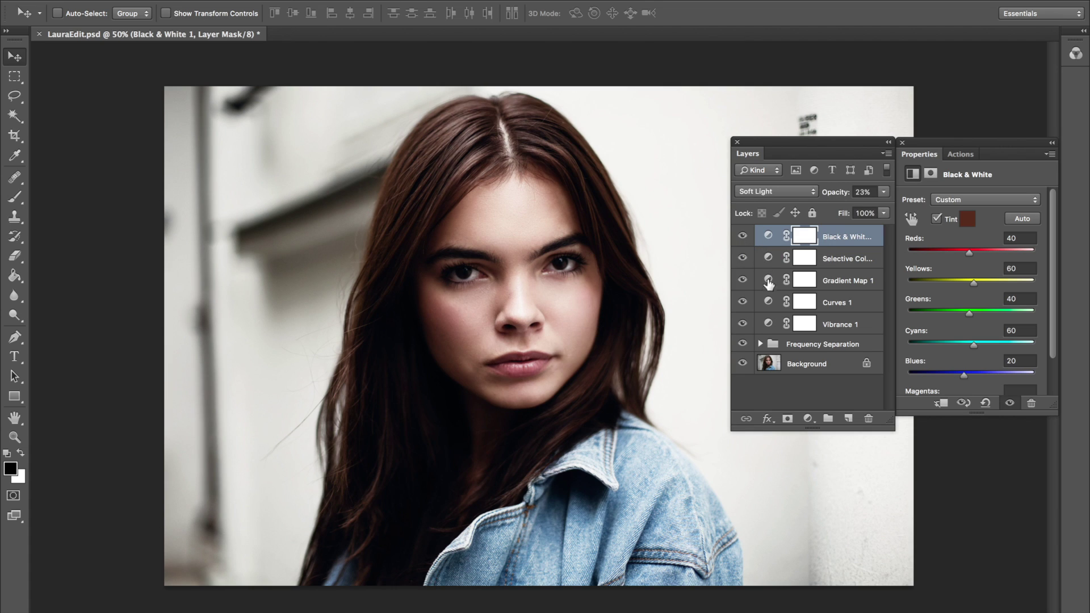
pyautogui.click(743, 236)
pyautogui.click(743, 236)
pyautogui.moveTo(835, 193); pyautogui.dragTo(1024, 205)
pyautogui.hotkey('ctrl', 'z')
pyautogui.moveTo(290, 109)
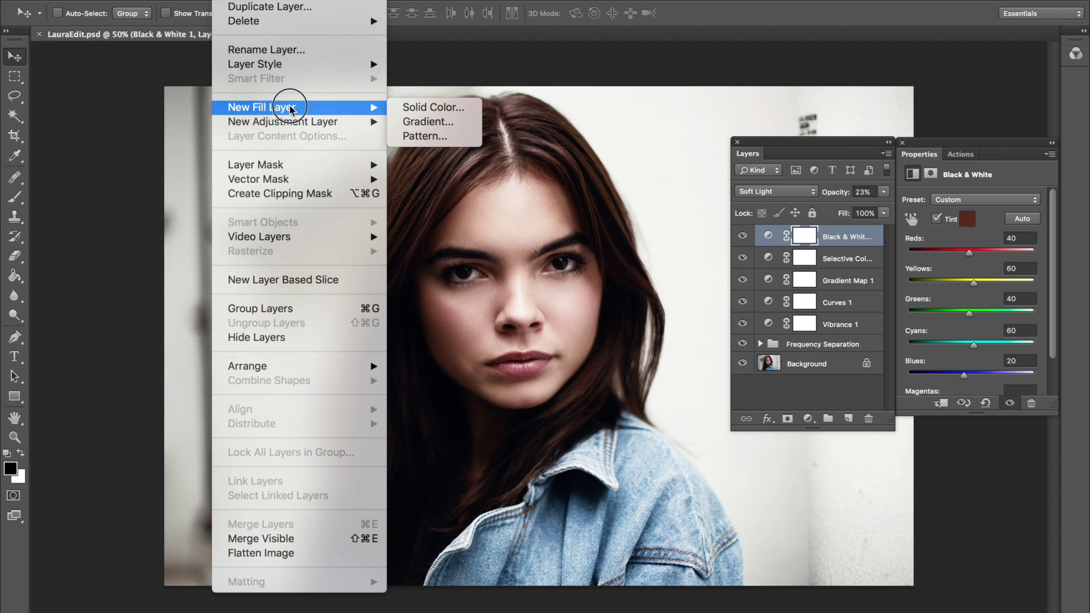
pyautogui.click(452, 122)
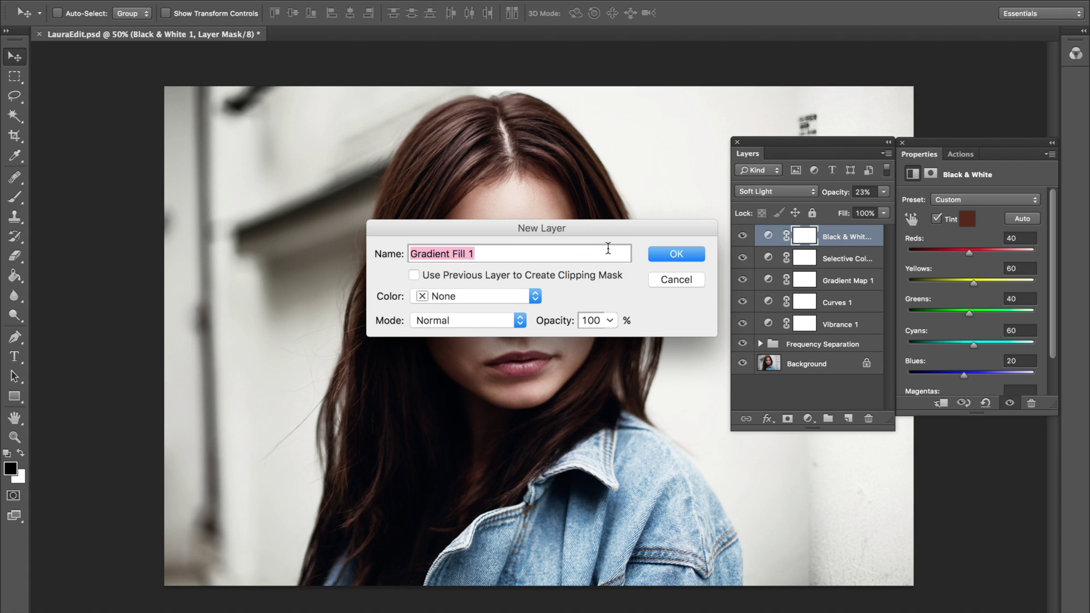
pyautogui.click(677, 279)
# Add a Gradient Fill layer above the Black & White layer with the dusty-pink-to-transparent gradient in Radial style.
pyautogui.click(244, 1)
pyautogui.moveTo(331, 110)
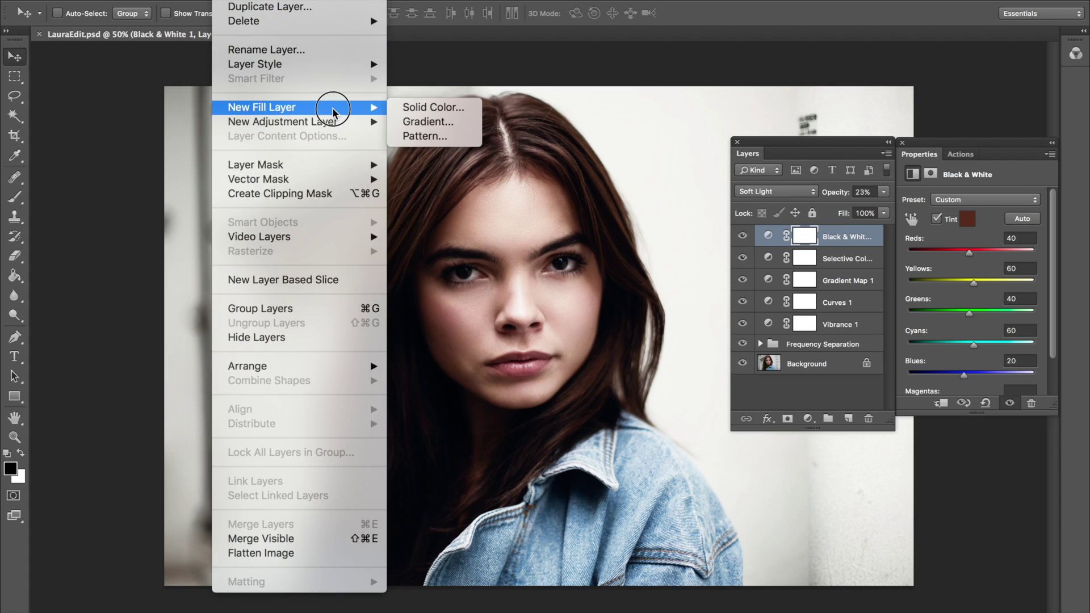
pyautogui.click(447, 131)
pyautogui.click(677, 254)
pyautogui.moveTo(680, 416); pyautogui.dragTo(829, 297)
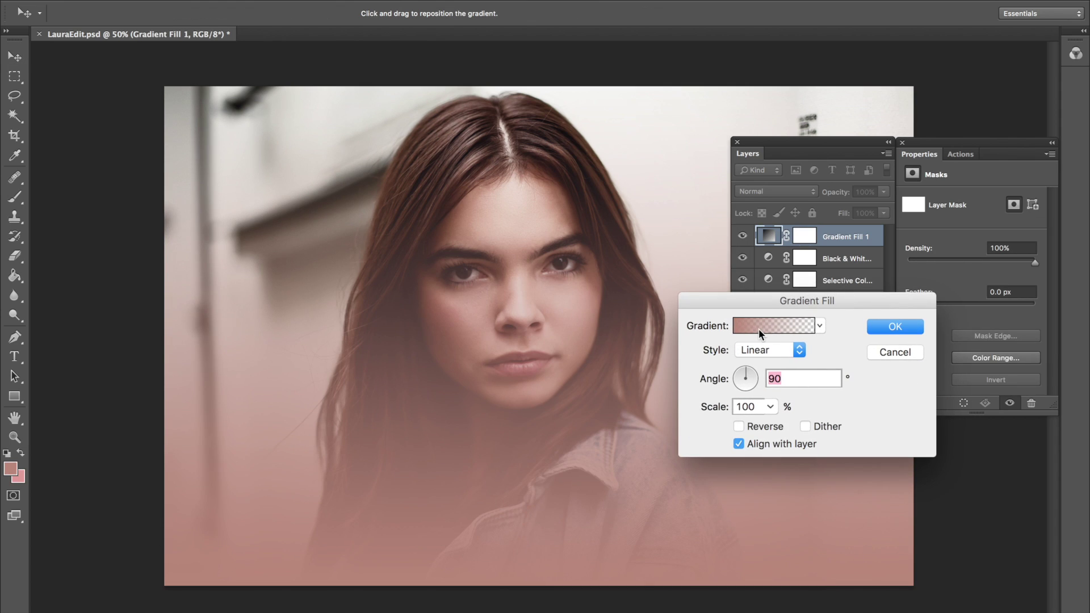
pyautogui.click(799, 350)
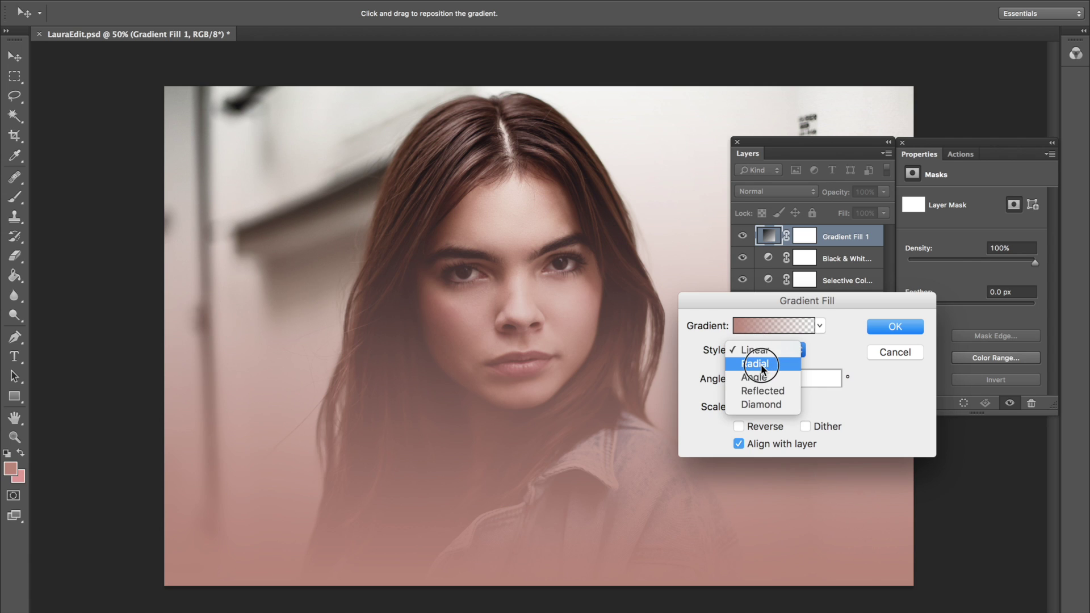
pyautogui.click(761, 366)
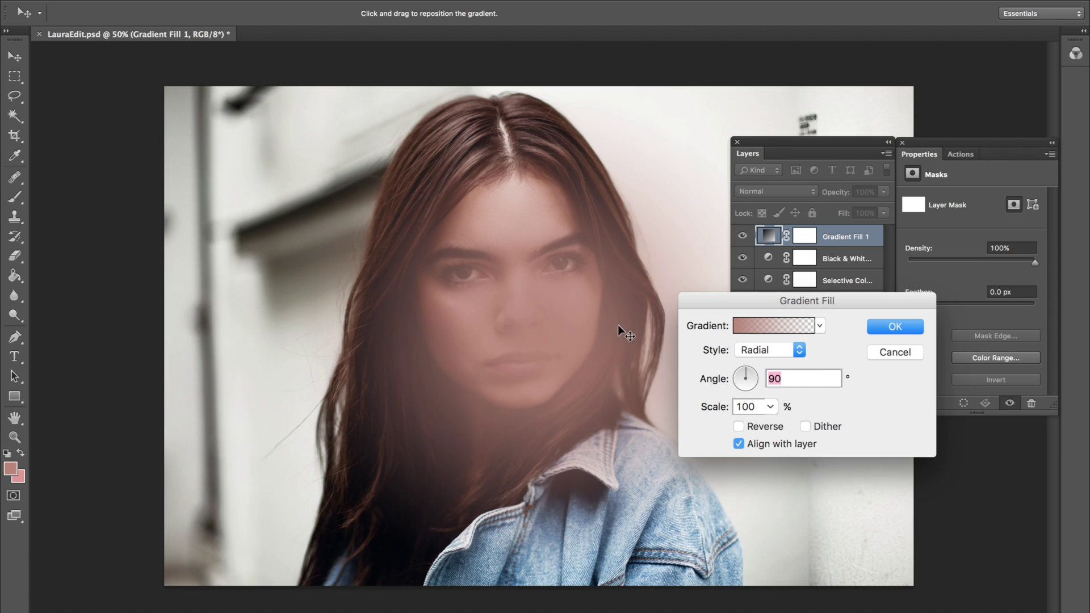
pyautogui.click(760, 350)
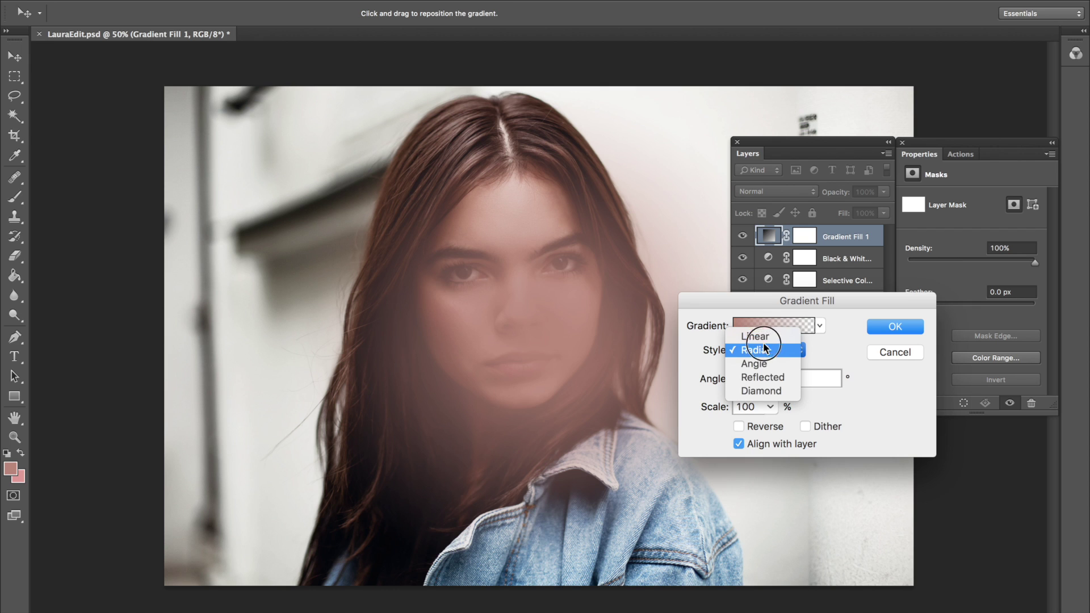
pyautogui.click(767, 351)
# Move the radial gradient's center to the upper-left part of the portrait and set its scale to 145%.
pyautogui.moveTo(546, 294); pyautogui.dragTo(366, 191)
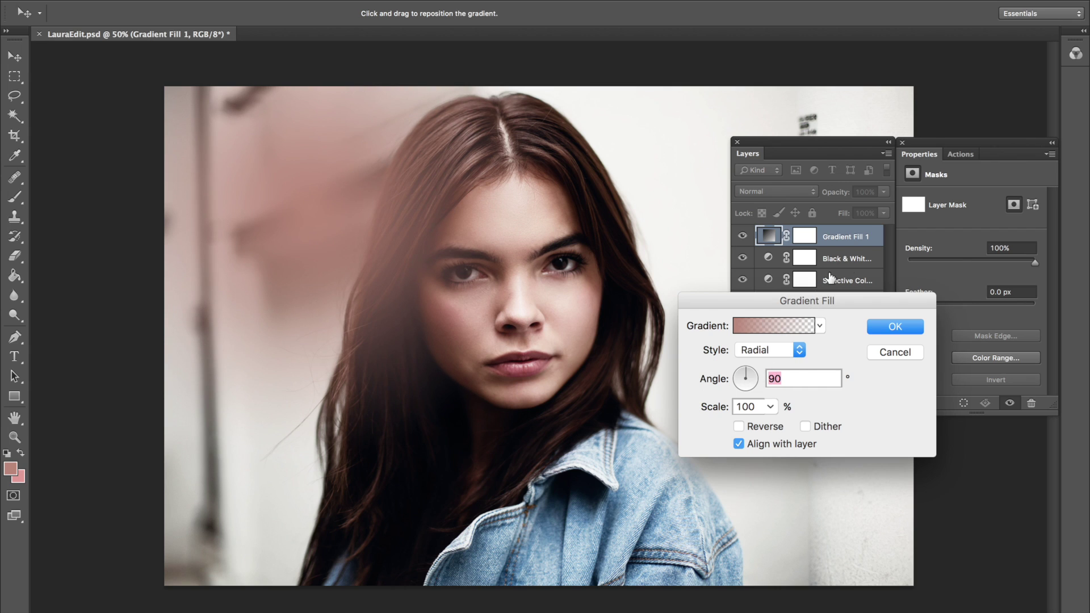
pyautogui.click(771, 407)
pyautogui.moveTo(779, 424); pyautogui.dragTo(781, 427)
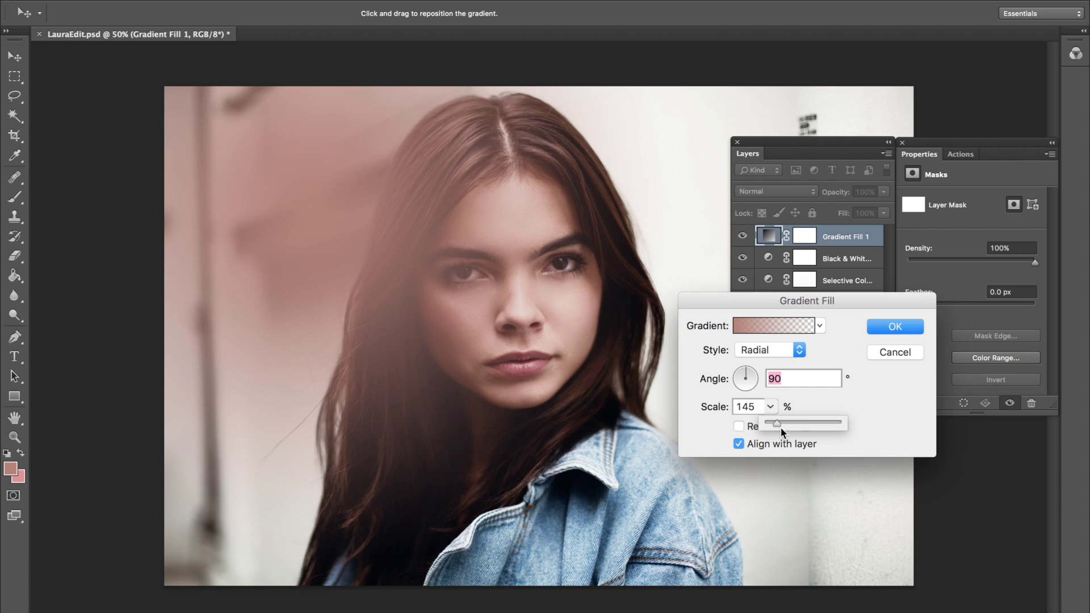
pyautogui.click(385, 234)
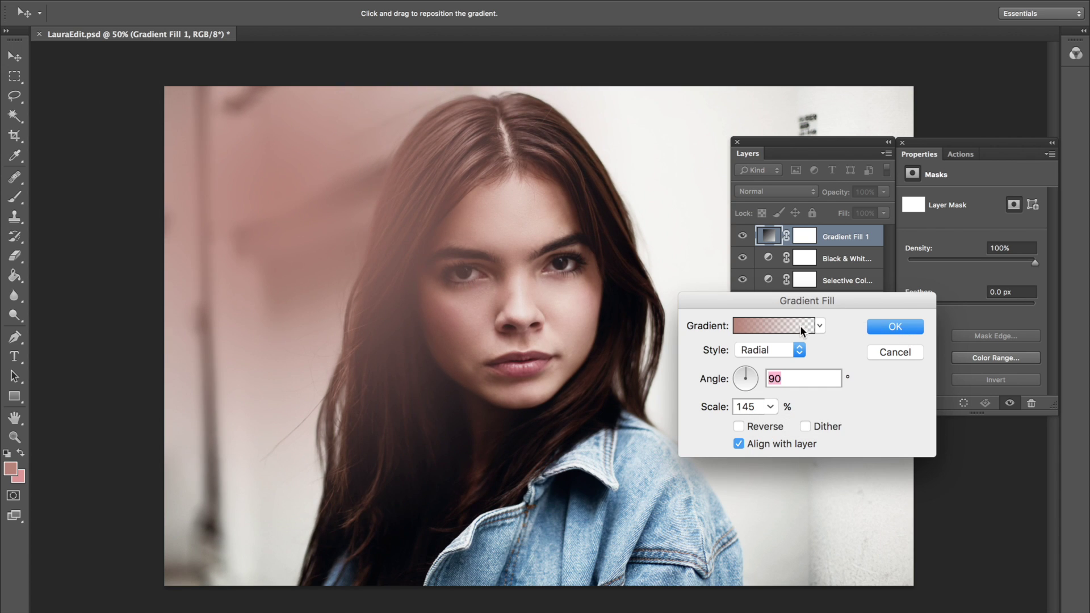
pyautogui.click(883, 326)
# Blend the gradient fill layer with Screen and shift its glow farther toward the left edge of the image.
pyautogui.click(762, 192)
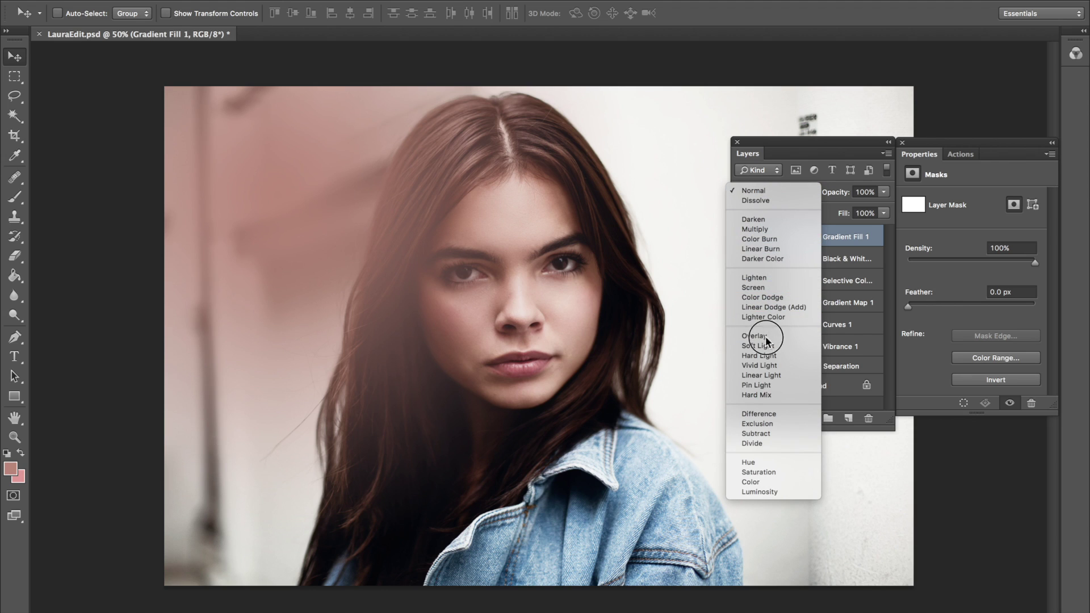
pyautogui.click(761, 287)
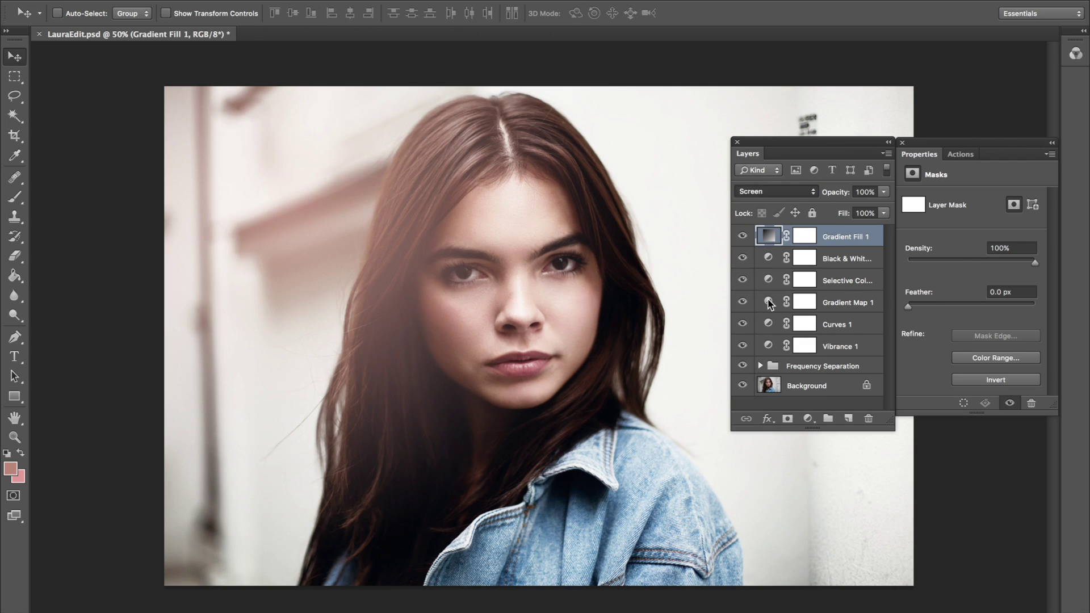
pyautogui.doubleClick(768, 239)
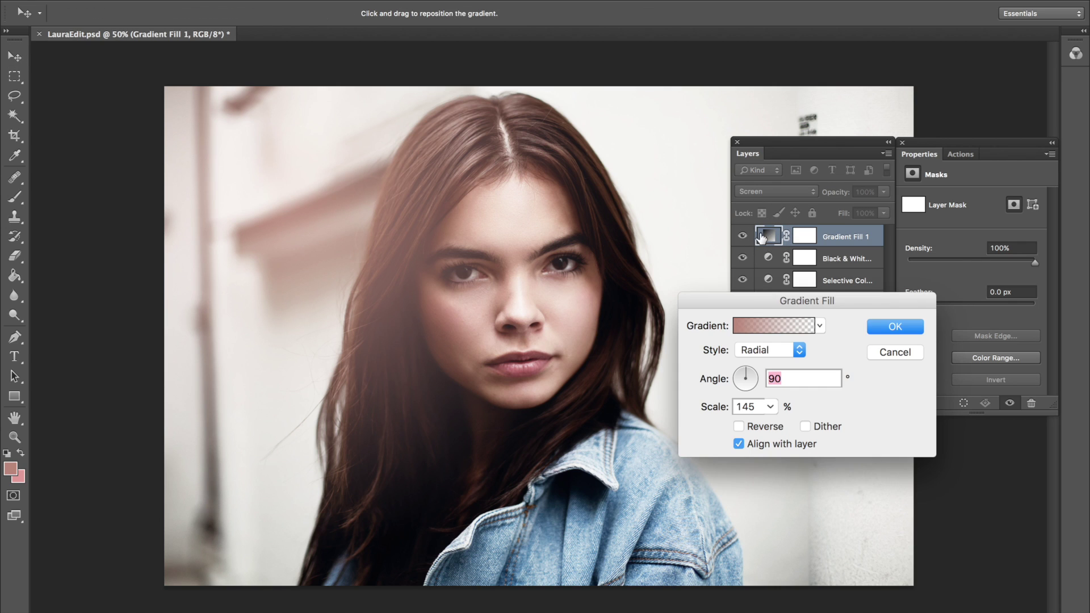
pyautogui.moveTo(343, 309); pyautogui.dragTo(288, 284)
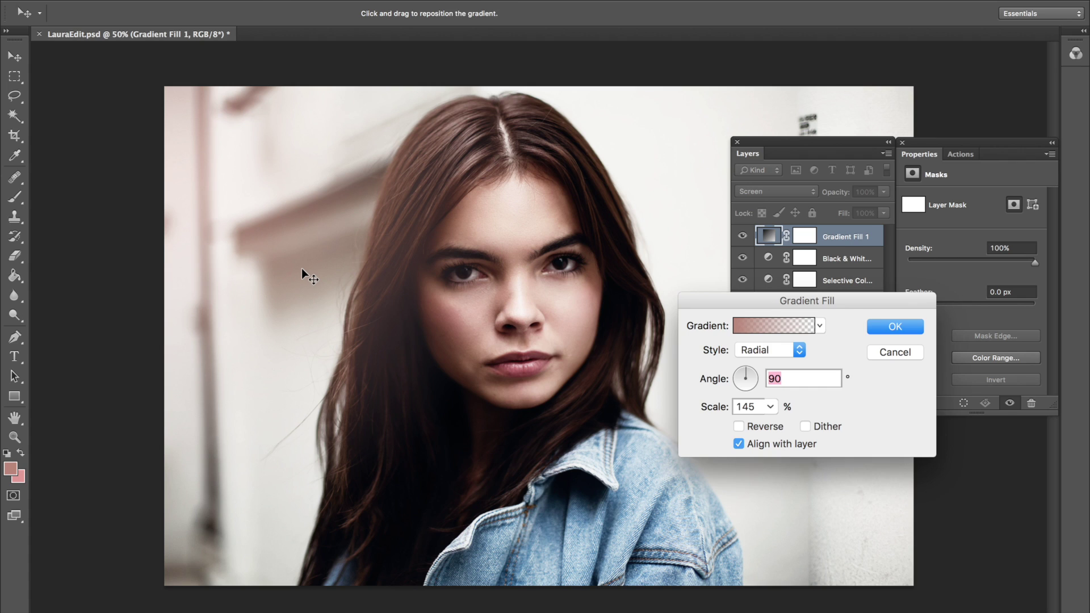
pyautogui.press('Return')
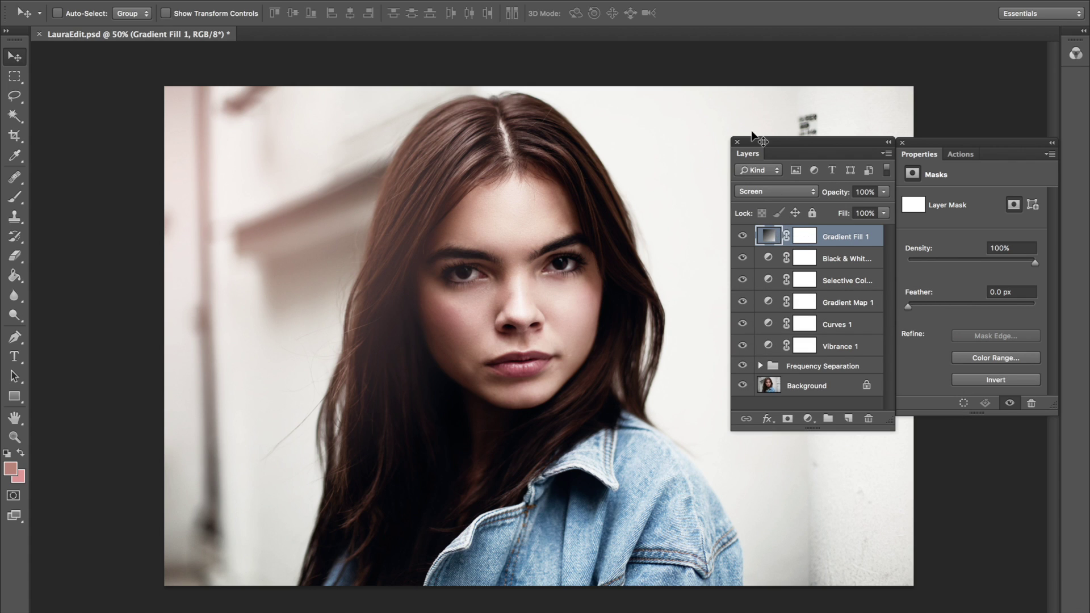
# Duplicate the Gradient Fill 1 layer and move the layer list clear of the portrait's right side.
pyautogui.hotkey('ctrl', 'j')
pyautogui.moveTo(827, 143); pyautogui.dragTo(944, 194)
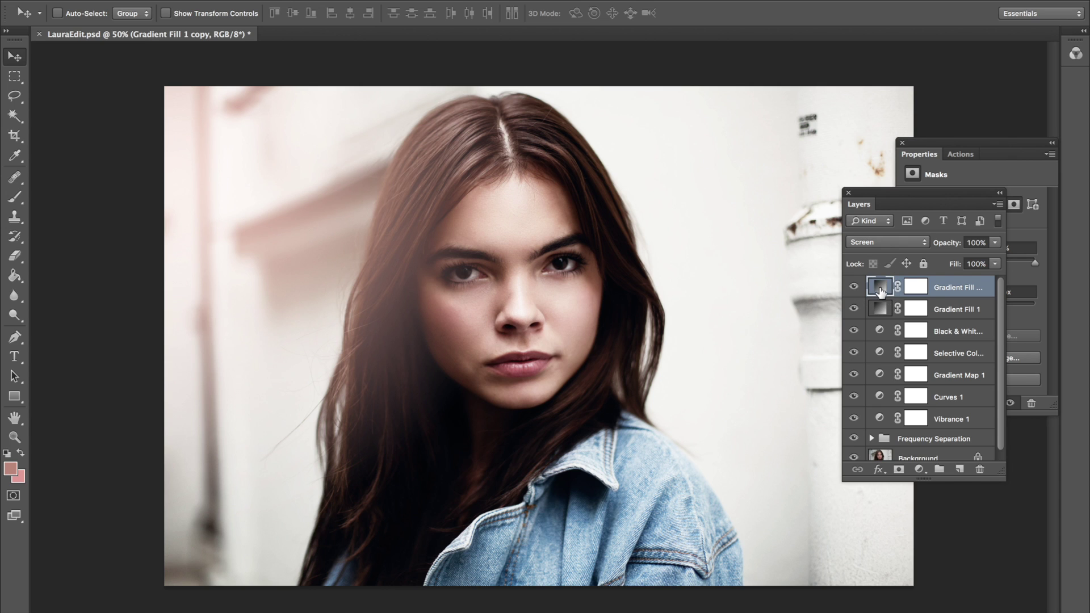
pyautogui.doubleClick(881, 288)
pyautogui.moveTo(780, 298); pyautogui.dragTo(795, 379)
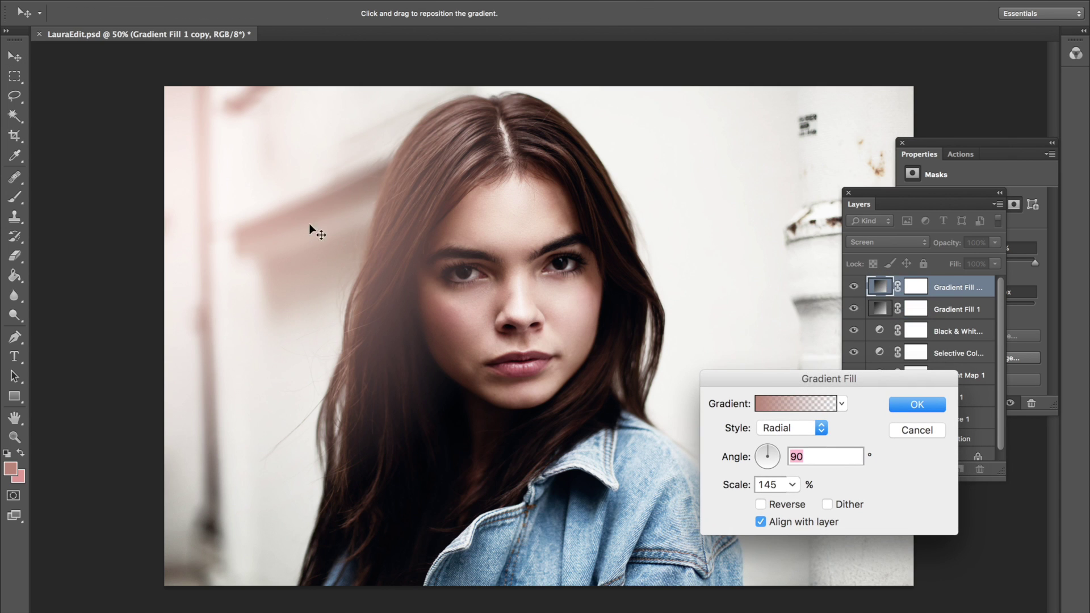
pyautogui.moveTo(312, 221); pyautogui.dragTo(354, 314)
pyautogui.click(909, 429)
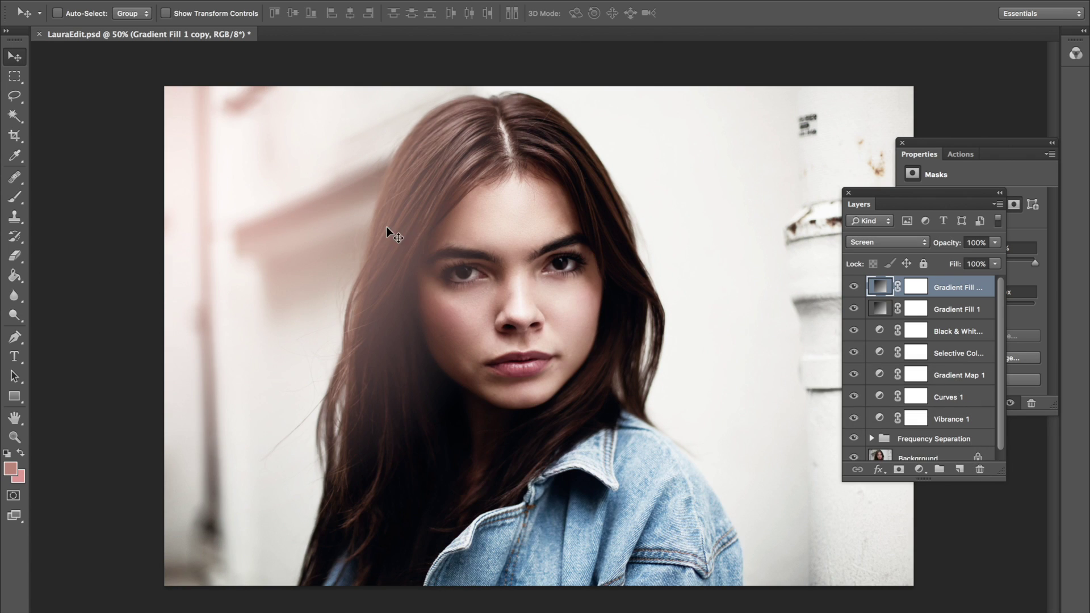
# Reposition the duplicated radial gradient over the lower-right part of the portrait, beside the denim jacket.
pyautogui.doubleClick(879, 288)
pyautogui.moveTo(278, 187); pyautogui.dragTo(617, 318)
pyautogui.moveTo(449, 257); pyautogui.dragTo(613, 331)
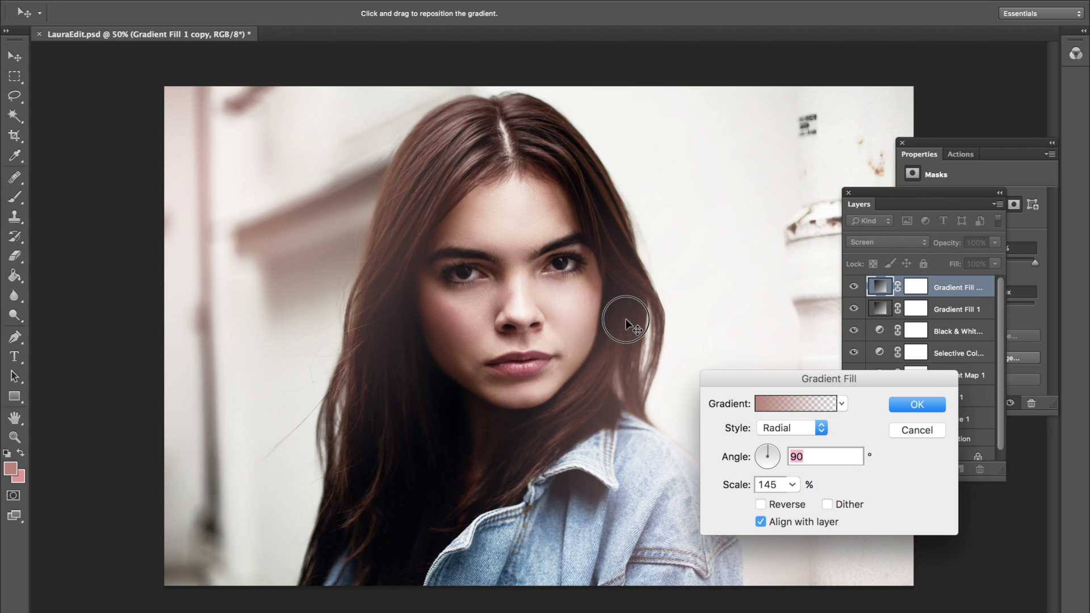
pyautogui.moveTo(870, 375); pyautogui.dragTo(874, 347)
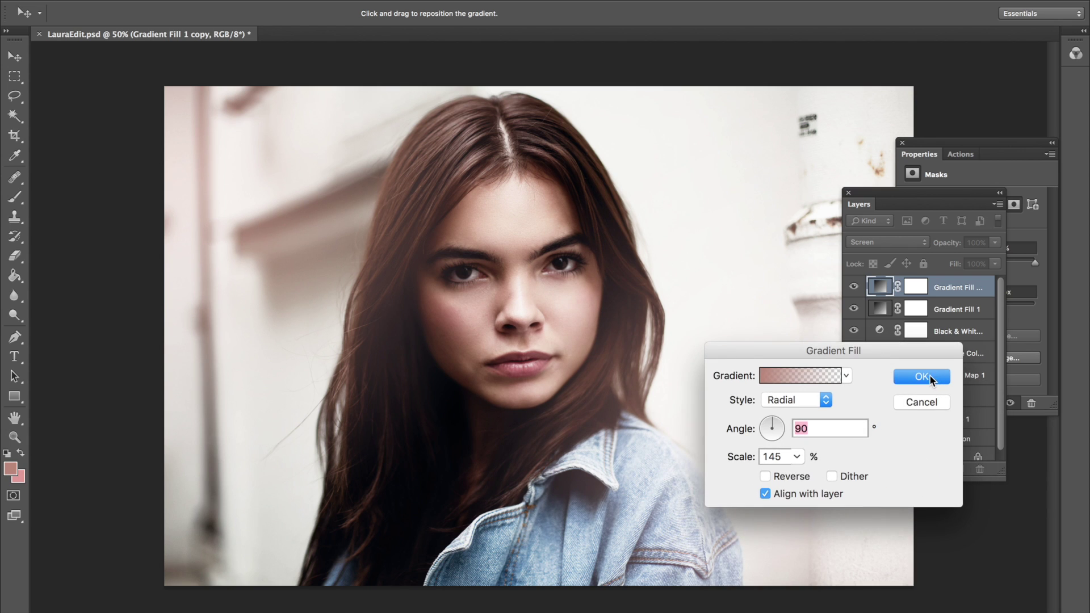
pyautogui.click(931, 377)
# Duplicate the lower-right gradient fill layer and set the new copy's blend mode to Overlay.
pyautogui.moveTo(876, 202); pyautogui.dragTo(828, 199)
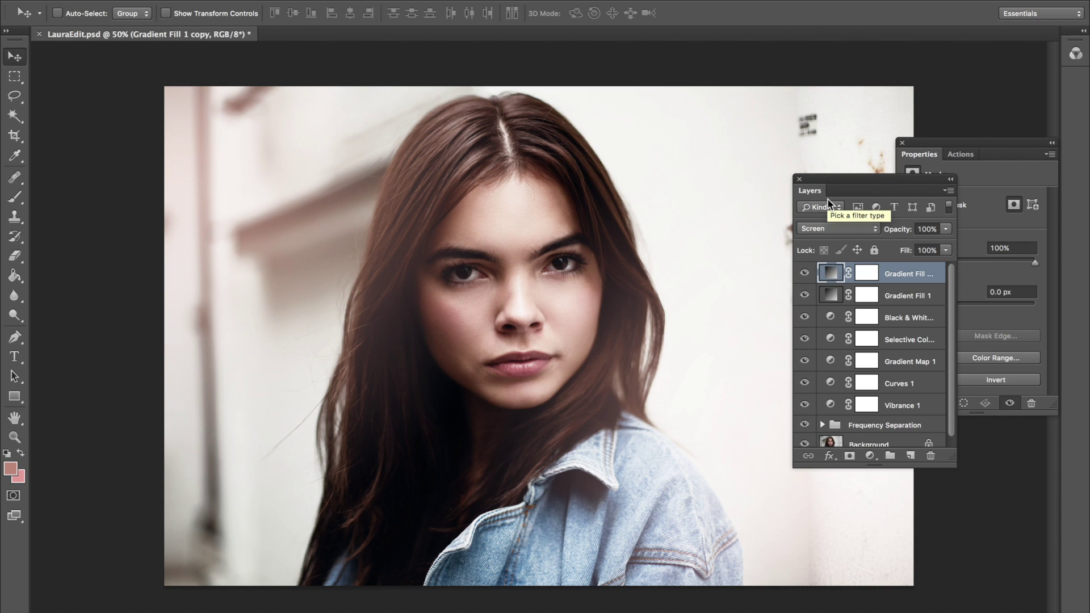
pyautogui.hotkey('ctrl', 'j')
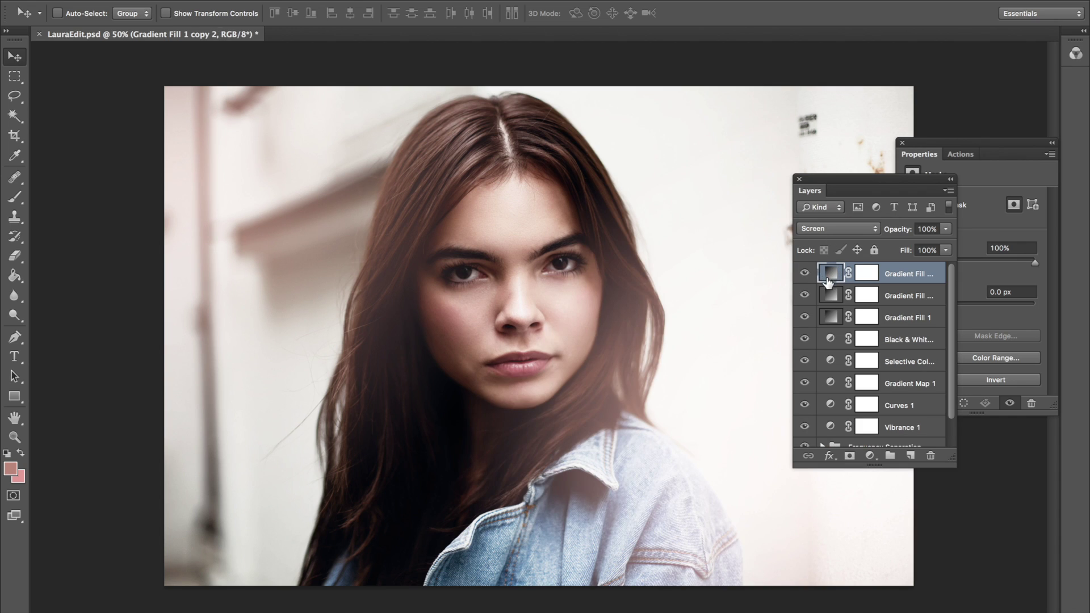
pyautogui.click(839, 229)
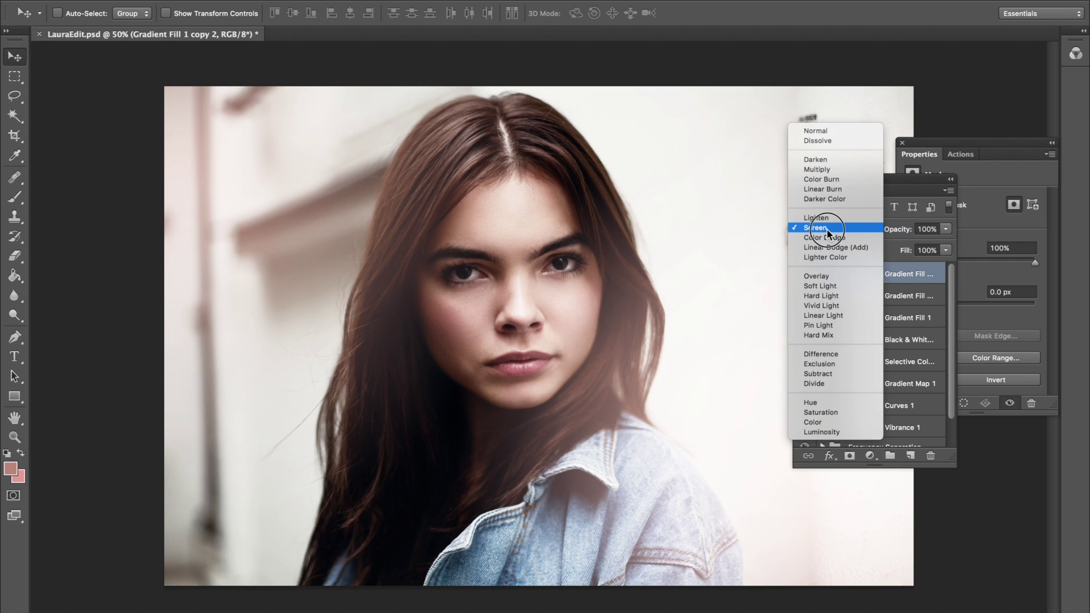
pyautogui.click(846, 278)
pyautogui.click(833, 277)
pyautogui.doubleClick(833, 276)
pyautogui.click(921, 402)
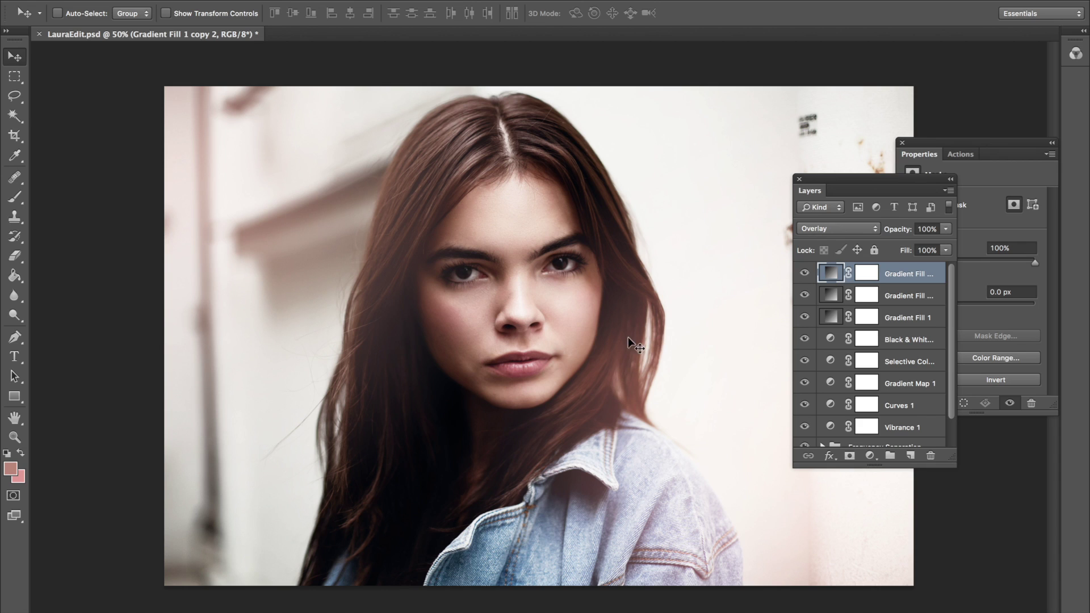
# Move the Overlay gradient's glow onto the hair on the portrait's right side and duplicate its layer.
pyautogui.doubleClick(831, 273)
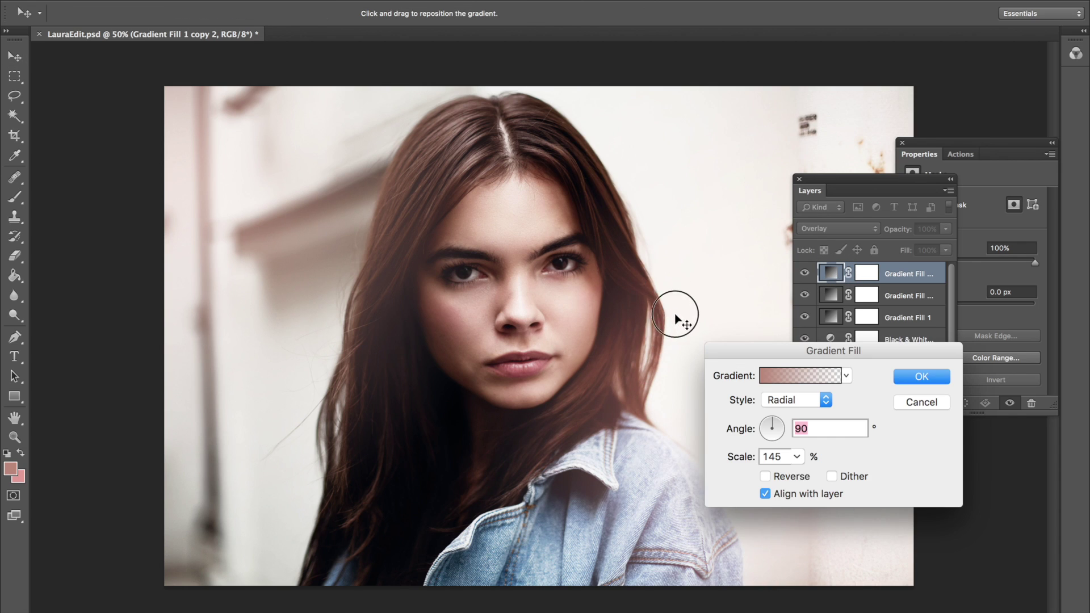
pyautogui.click(921, 377)
pyautogui.hotkey('ctrl', 'j')
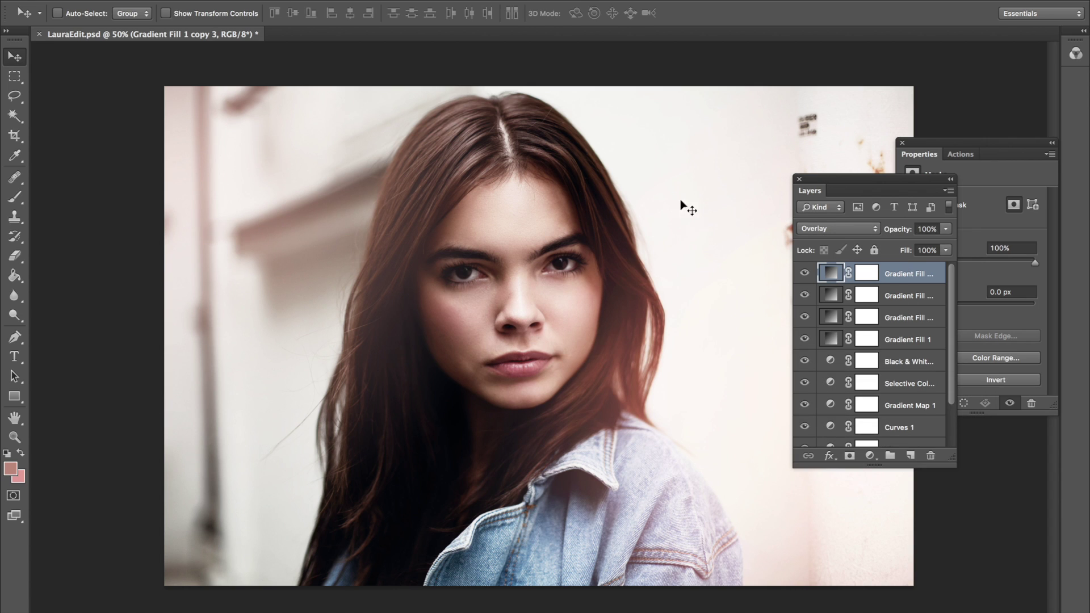
# Reposition the new gradient fill copy's glow over the upper-left background of the portrait.
pyautogui.click(826, 275)
pyautogui.doubleClick(826, 275)
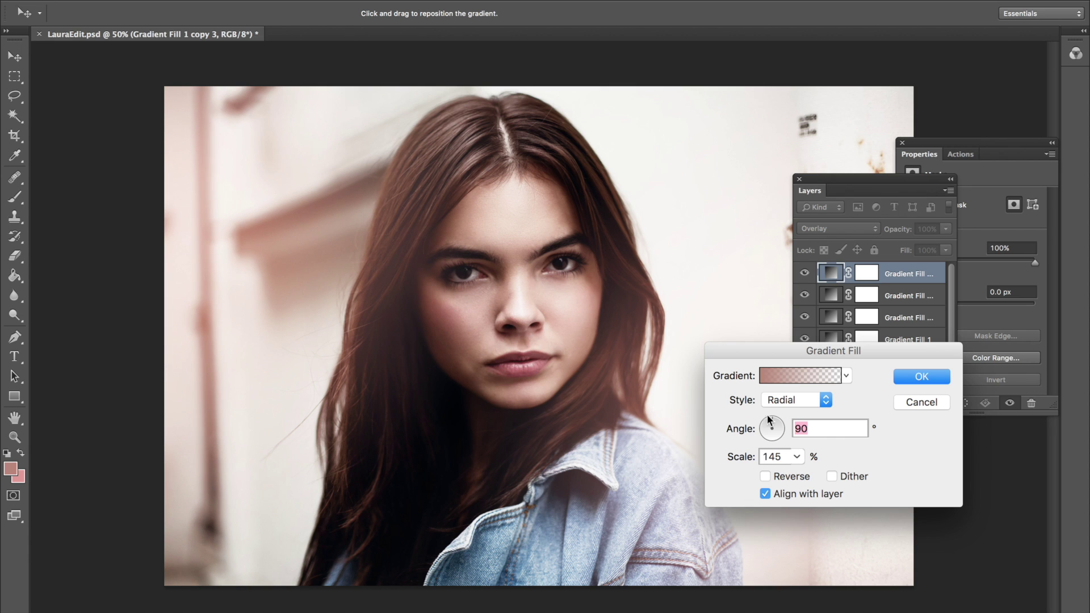
pyautogui.click(797, 458)
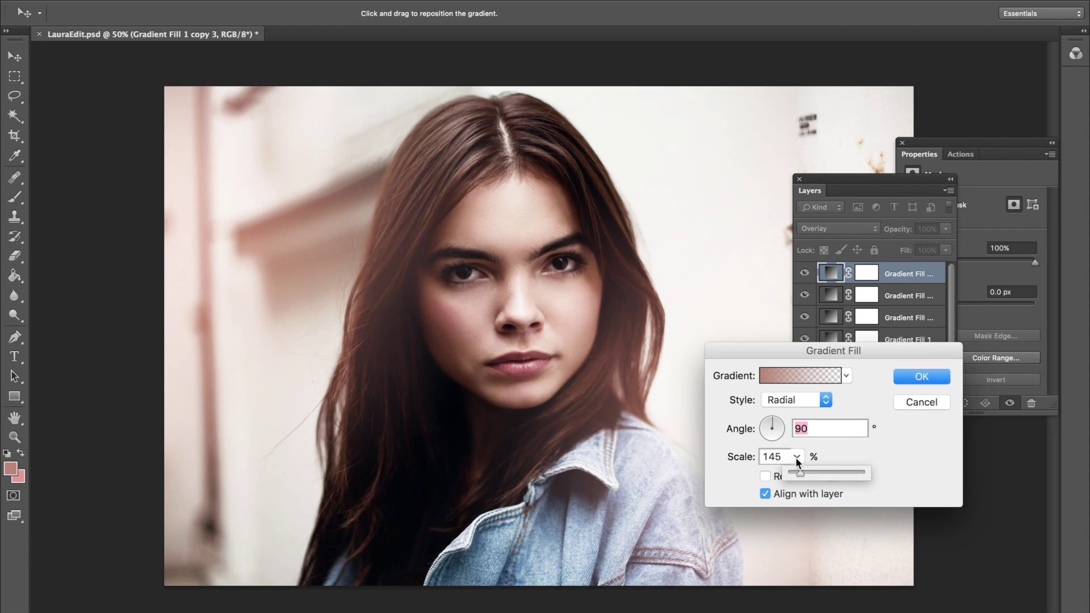
# Try the pink-to-transparent preset as the gradient of the new fill copy.
pyautogui.click(802, 380)
pyautogui.click(801, 379)
pyautogui.moveTo(810, 300)
pyautogui.mouseDown()
pyautogui.moveTo(810, 321)
pyautogui.moveTo(813, 273)
pyautogui.moveTo(811, 282)
pyautogui.mouseUp()
pyautogui.click(689, 314)
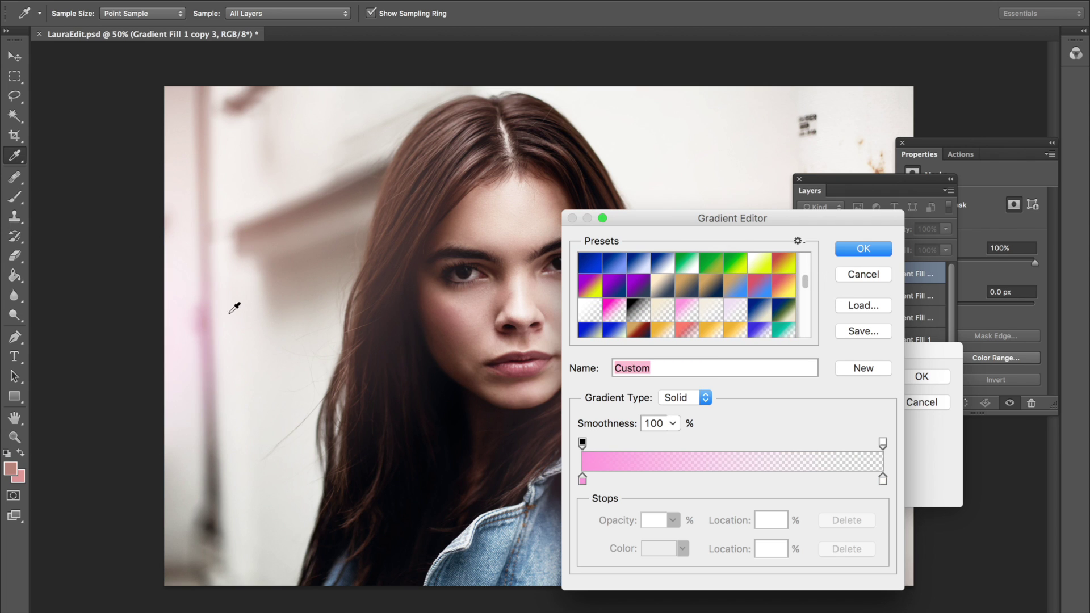
pyautogui.click(863, 249)
# Shift the gradient's glow up and to the right within the left background and set its scale to 135%.
pyautogui.moveTo(375, 255); pyautogui.dragTo(488, 170)
pyautogui.click(799, 455)
pyautogui.moveTo(806, 471); pyautogui.dragTo(809, 474)
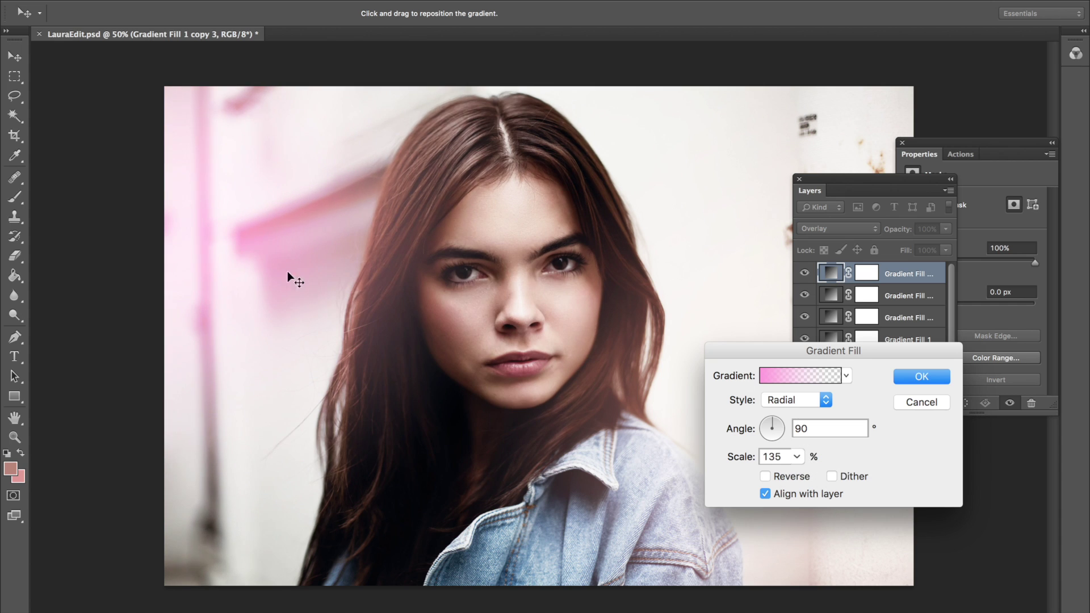
# Replace the fill's pink gradient with the dusty-rose-to-transparent preset at the end of the preset list.
pyautogui.click(817, 370)
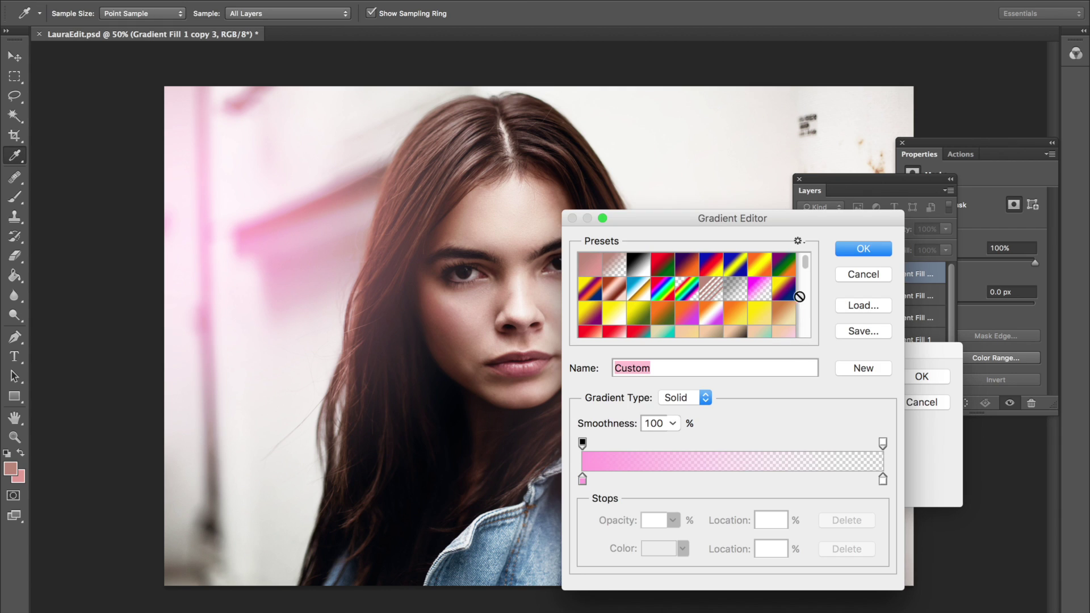
pyautogui.moveTo(806, 266); pyautogui.dragTo(807, 332)
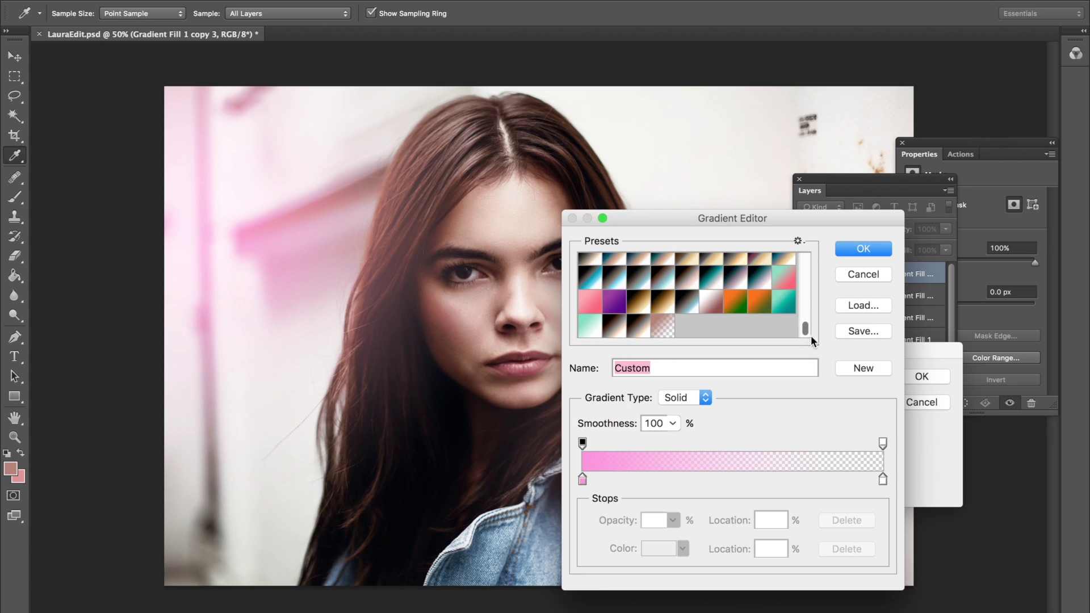
pyautogui.click(663, 327)
# Set the gradient's starting color stop to salmon #c2856e and apply the edited gradient fill.
pyautogui.click(583, 480)
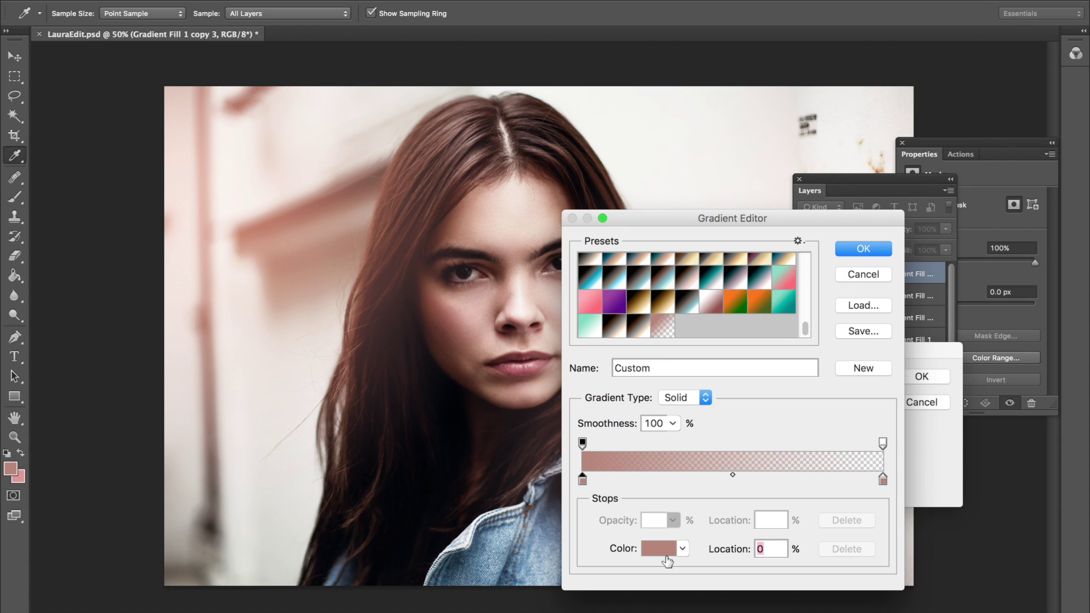
pyautogui.click(660, 548)
pyautogui.click(738, 266)
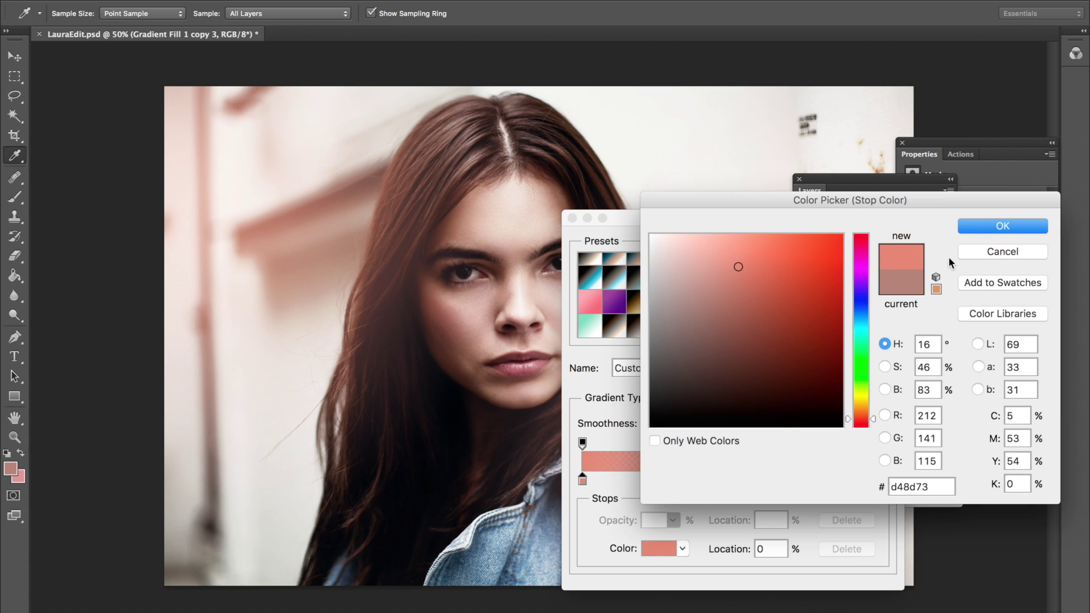
pyautogui.click(721, 307)
pyautogui.click(733, 280)
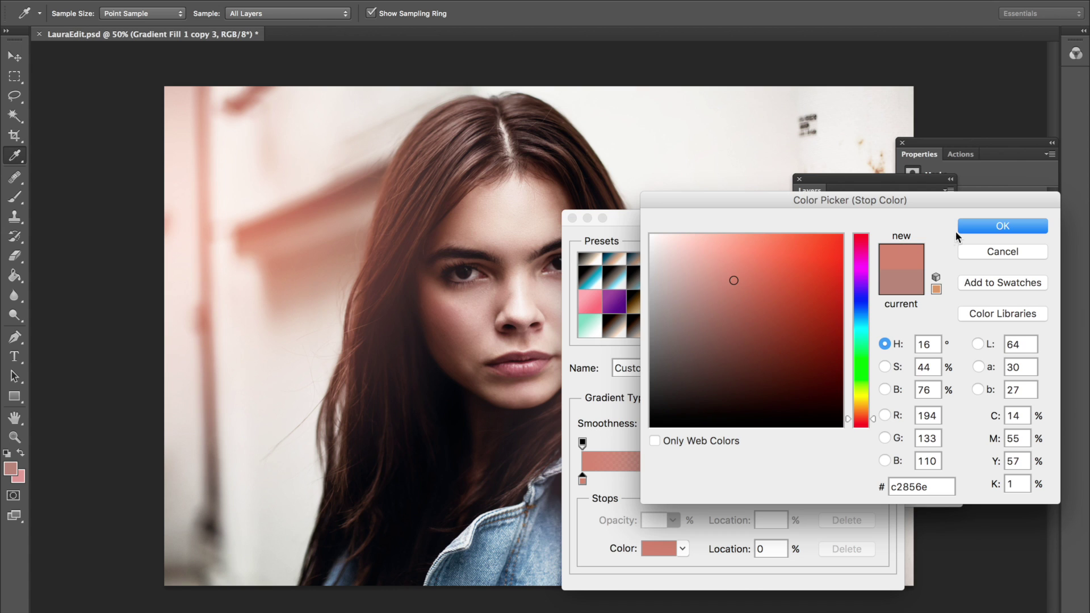
pyautogui.press('Return')
pyautogui.click(861, 246)
pyautogui.click(920, 377)
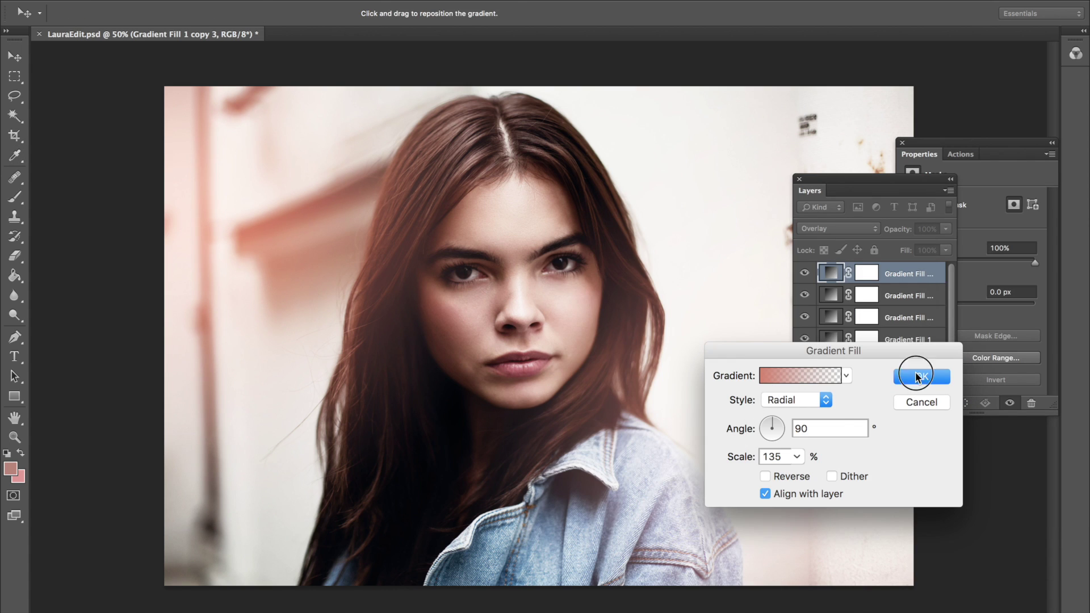
# Try the top gradient fill at 28% opacity and toggle the gradient layers' visibility to compare their glows.
pyautogui.moveTo(896, 228); pyautogui.dragTo(883, 245)
pyautogui.click(804, 273)
pyautogui.click(805, 274)
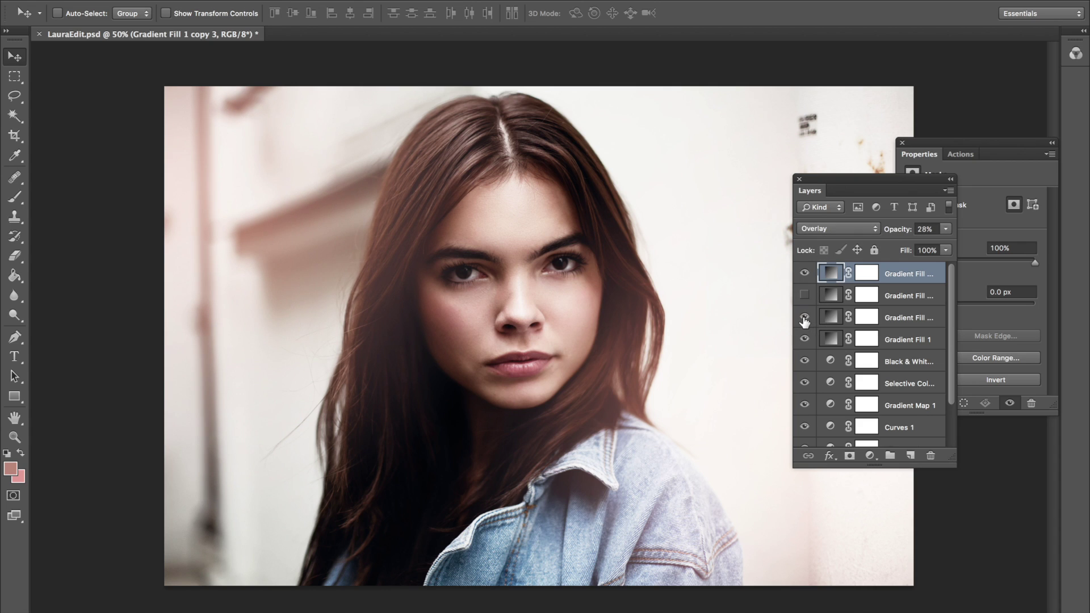
pyautogui.click(805, 317)
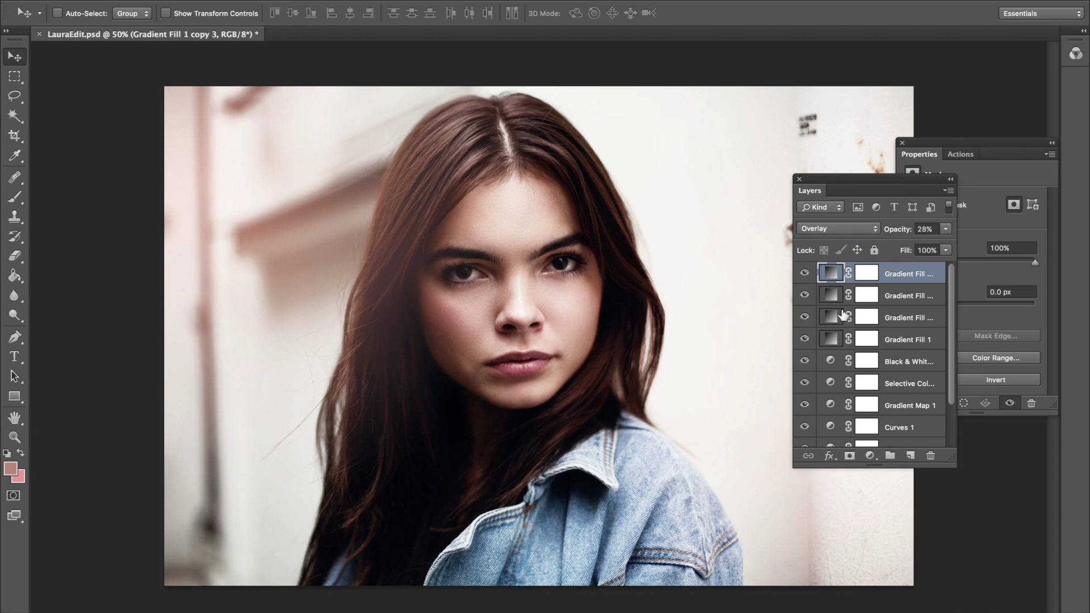
# Lower the opacity of the Gradient Fill 1 layer to 53%.
pyautogui.click(835, 317)
pyautogui.moveTo(904, 236); pyautogui.dragTo(865, 234)
pyautogui.click(832, 340)
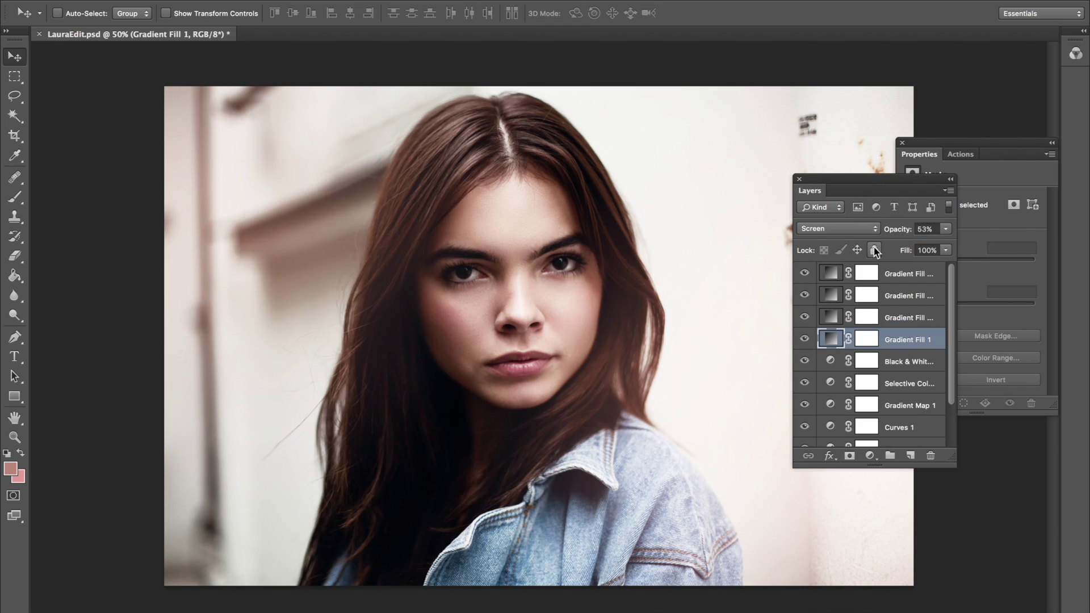
pyautogui.hotkey('ctrl', '-')
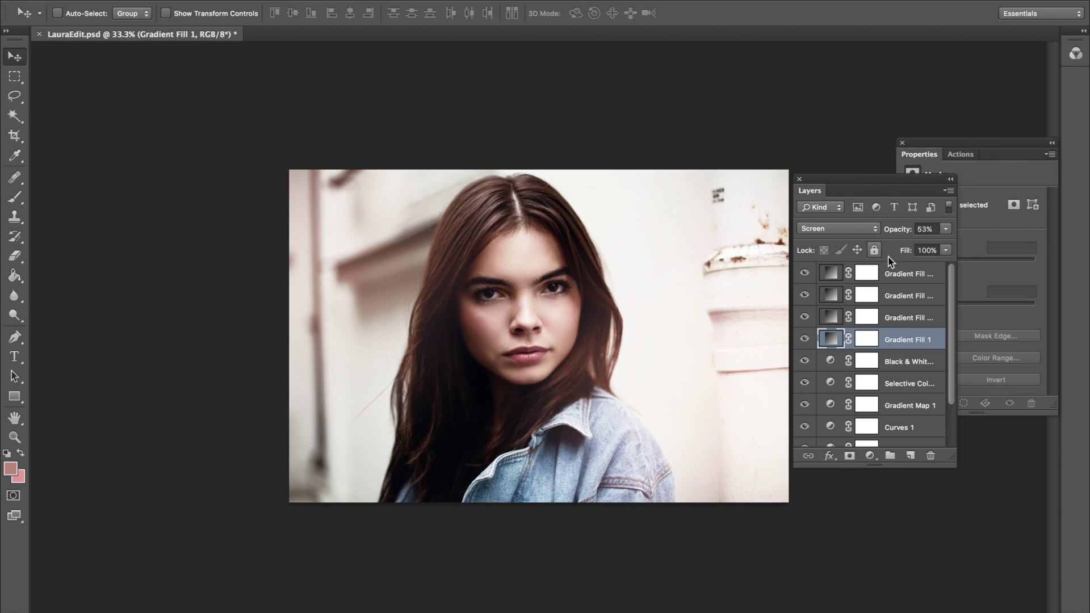
# Set the top gradient fill's opacity to 50% and check the gradient copy beneath it by toggling its visibility.
pyautogui.moveTo(900, 232)
pyautogui.mouseDown()
pyautogui.moveTo(904, 243)
pyautogui.moveTo(903, 232)
pyautogui.mouseUp()
pyautogui.click(839, 276)
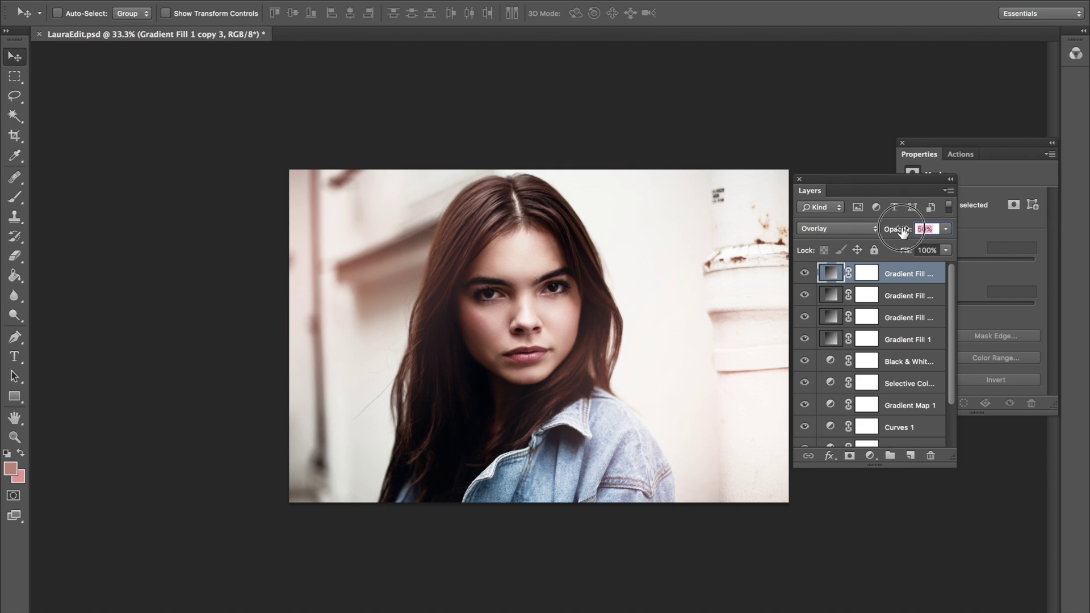
pyautogui.click(845, 293)
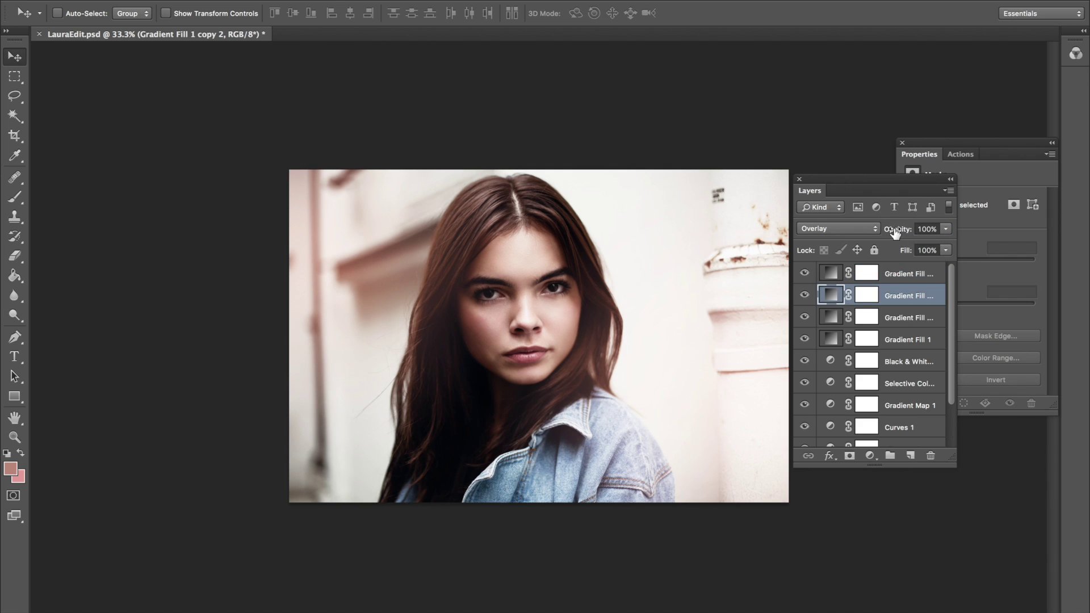
pyautogui.click(805, 295)
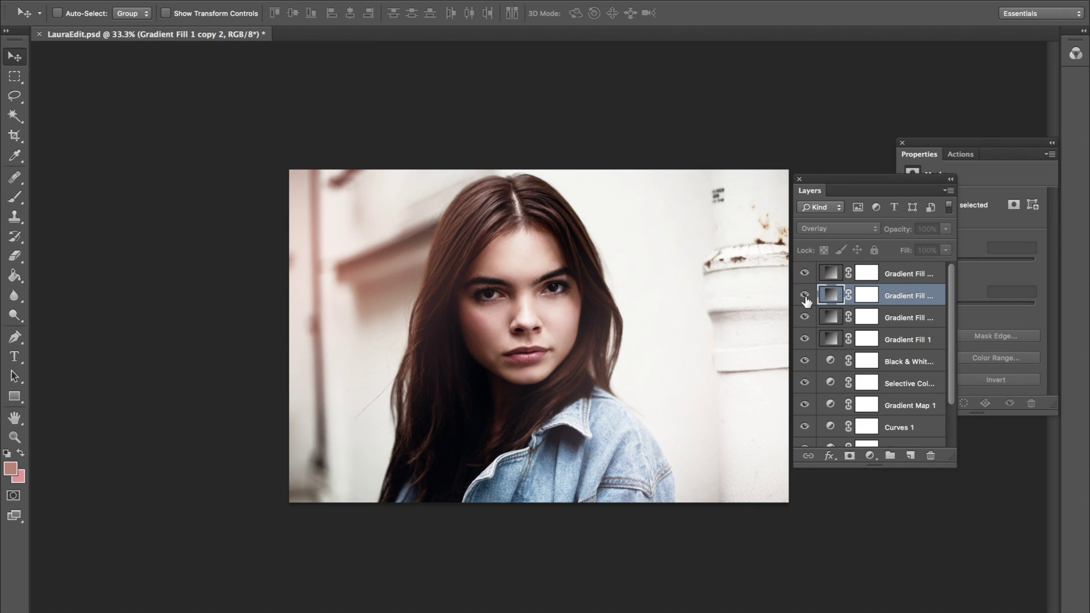
pyautogui.click(893, 276)
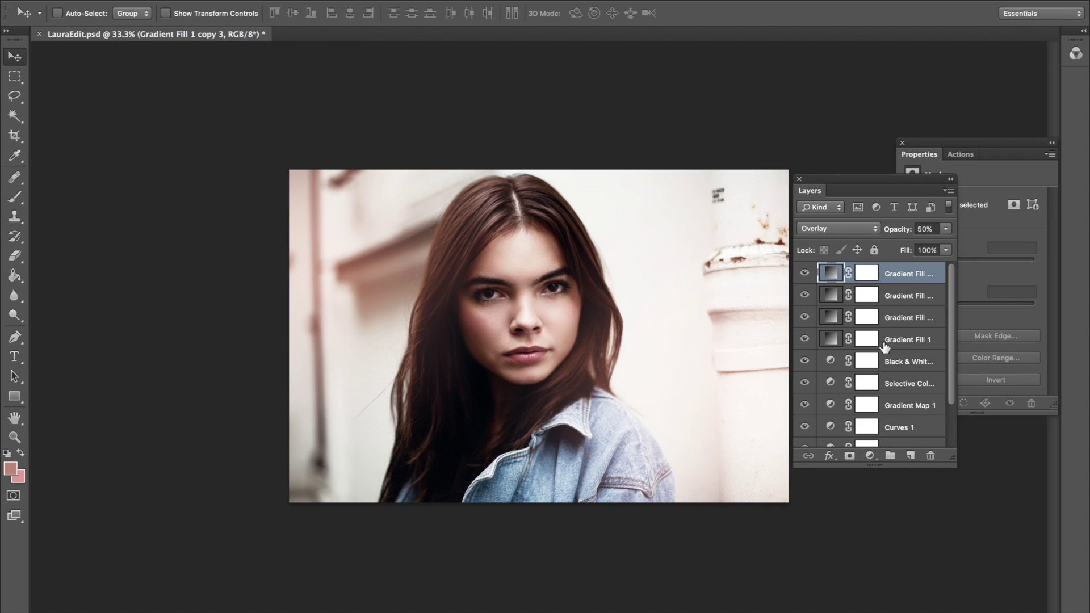
# Add a Vibrance adjustment layer above the gradient fills and set its vibrance to +24.
pyautogui.moveTo(236, 1); pyautogui.dragTo(410, 193)
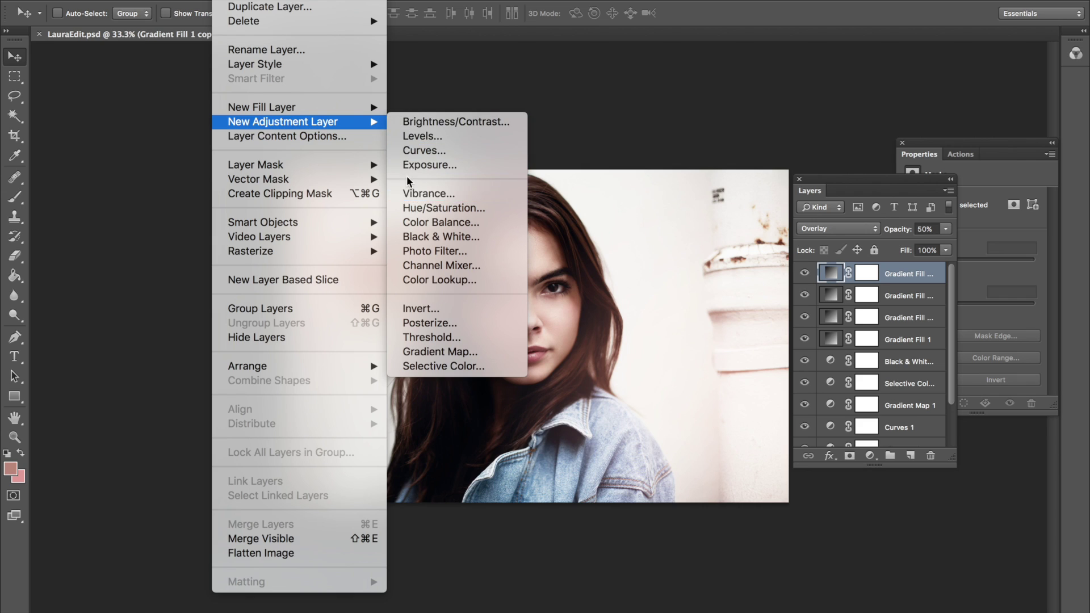
pyautogui.press('Return')
pyautogui.click(982, 211)
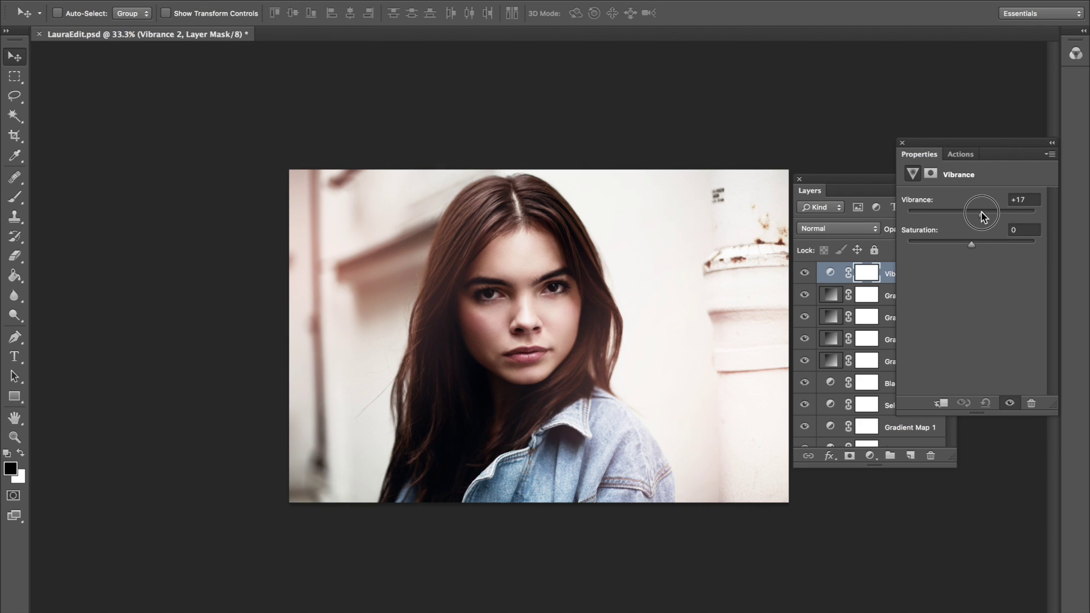
pyautogui.moveTo(988, 218); pyautogui.dragTo(986, 218)
# Move the layer list clear of the adjustment settings and toggle the new Vibrance layer to compare its effect.
pyautogui.click(852, 182)
pyautogui.moveTo(852, 183); pyautogui.dragTo(806, 183)
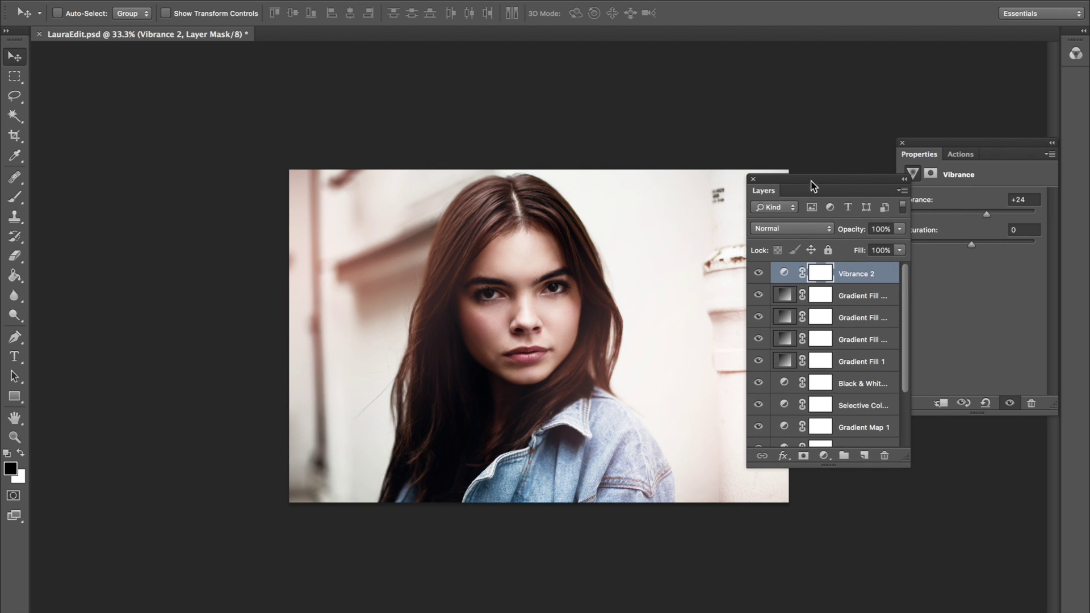
pyautogui.click(759, 273)
pyautogui.click(758, 273)
# Select all layers from Vibrance 2 down to Vibrance 1 and group them.
pyautogui.moveTo(904, 283); pyautogui.dragTo(905, 341)
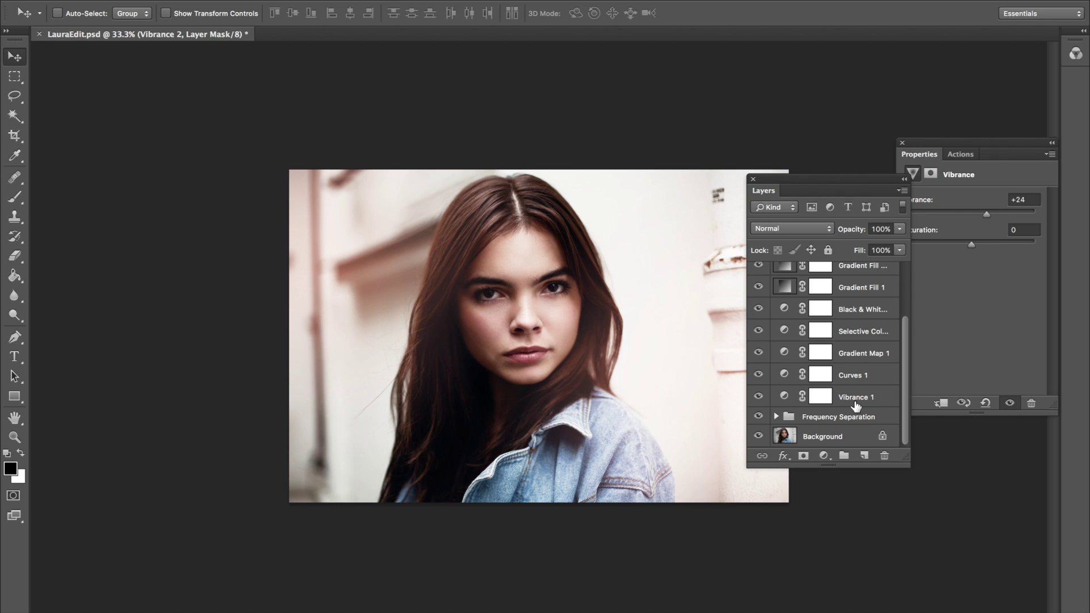
pyautogui.keyDown('shift'); pyautogui.click(858, 405); pyautogui.keyUp('shift')
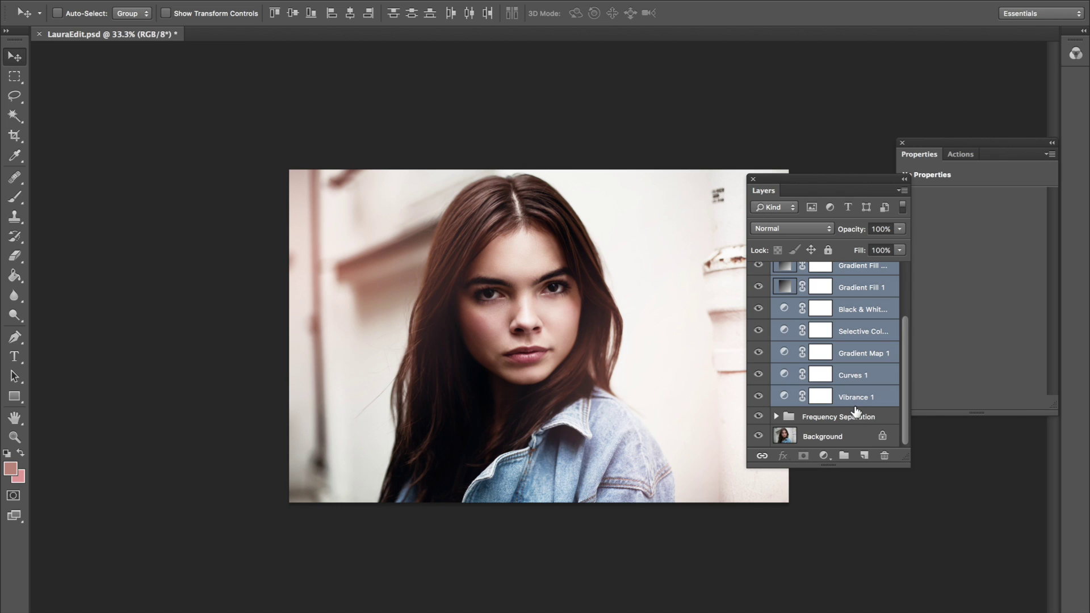
pyautogui.press('super+g')
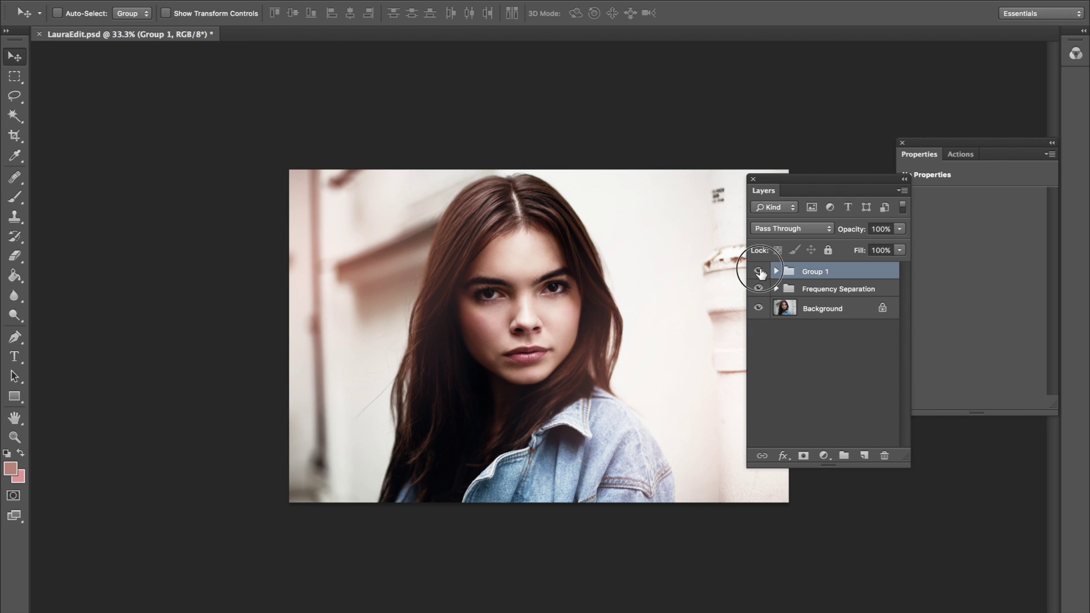
# Toggle the color grading group's visibility to compare the portrait before and after, both close up and in full.
pyautogui.click(759, 271)
pyautogui.press('super+equal')
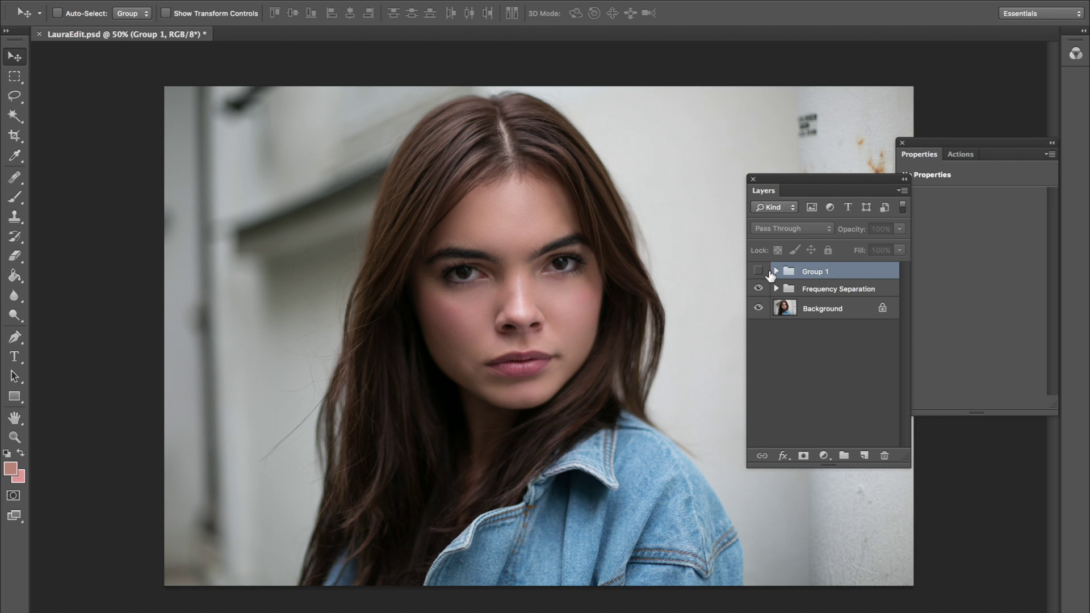
pyautogui.click(759, 272)
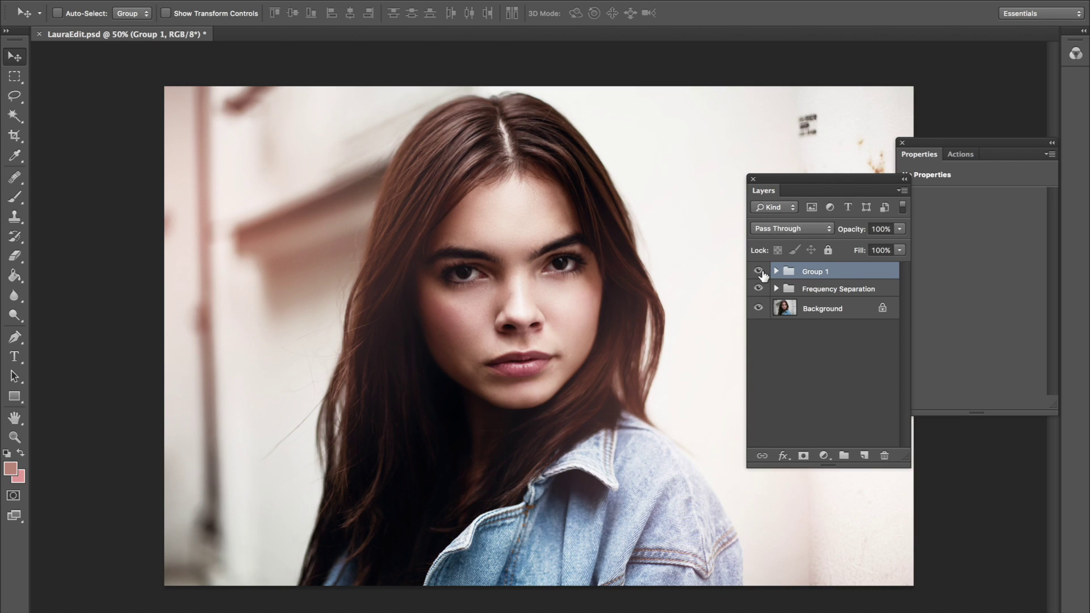
pyautogui.click(759, 272)
pyautogui.click(760, 272)
pyautogui.press('super+minus')
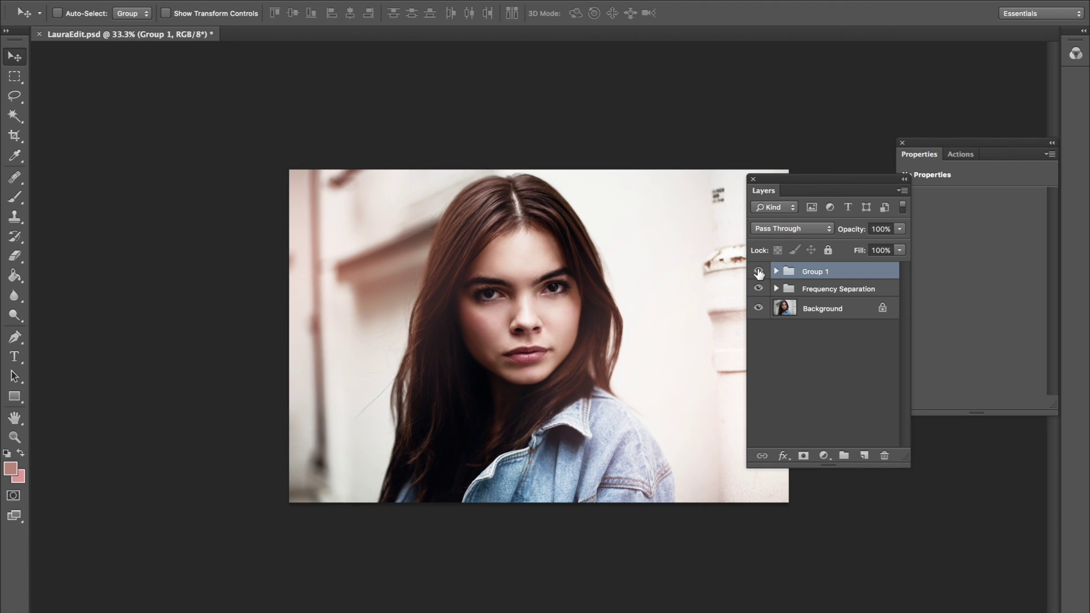
pyautogui.click(759, 271)
pyautogui.click(759, 272)
pyautogui.press('super+plus')
# Move the layer list away from the background pipe and compare the portrait again with the grading group hidden and shown.
pyautogui.moveTo(794, 200); pyautogui.dragTo(880, 256)
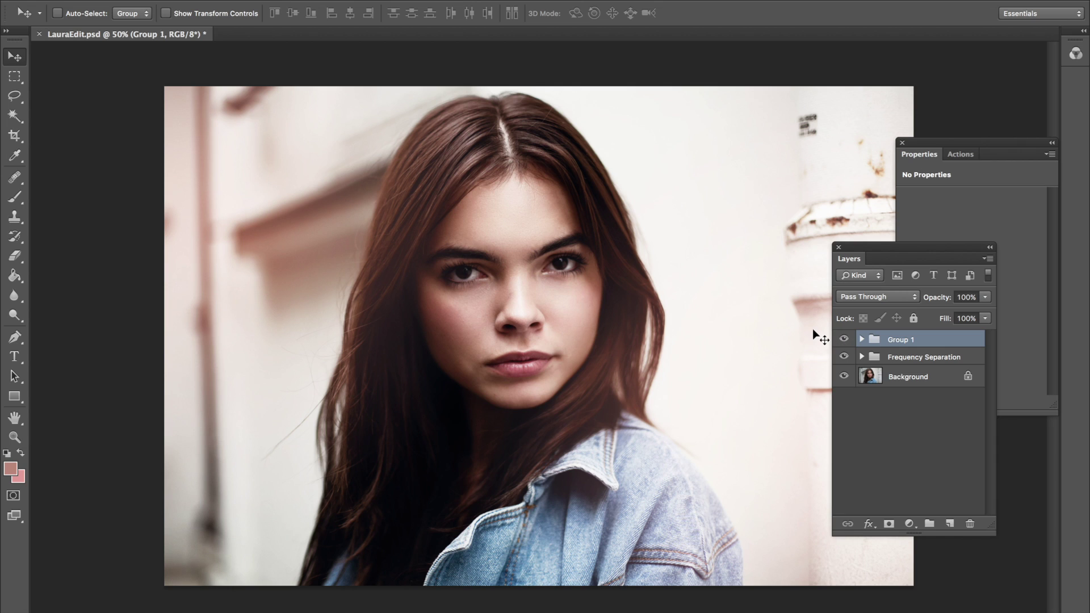
pyautogui.click(844, 340)
pyautogui.click(844, 339)
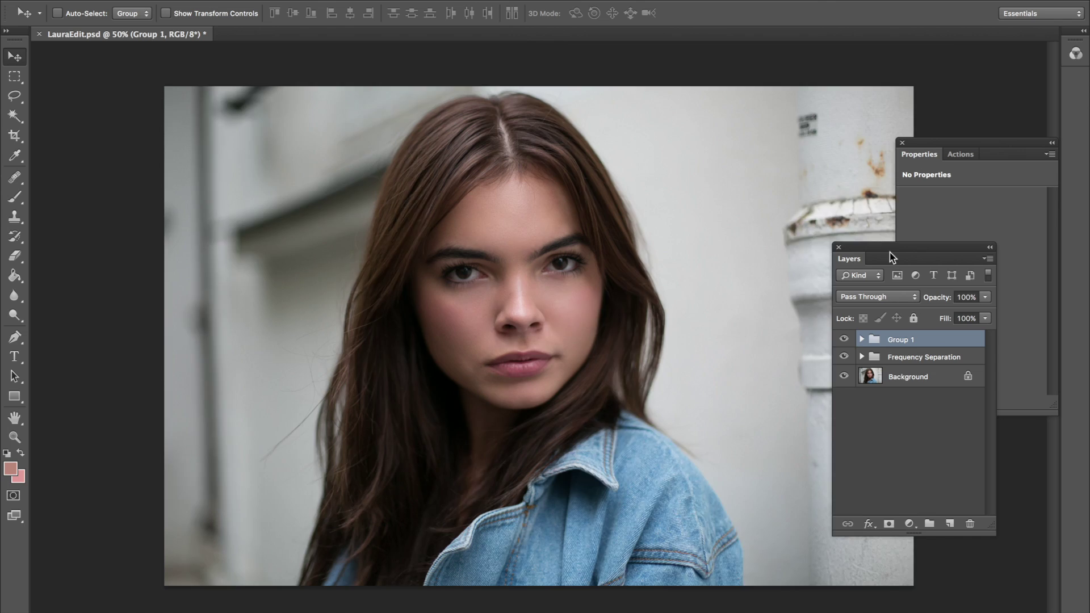
pyautogui.moveTo(883, 249); pyautogui.dragTo(812, 210)
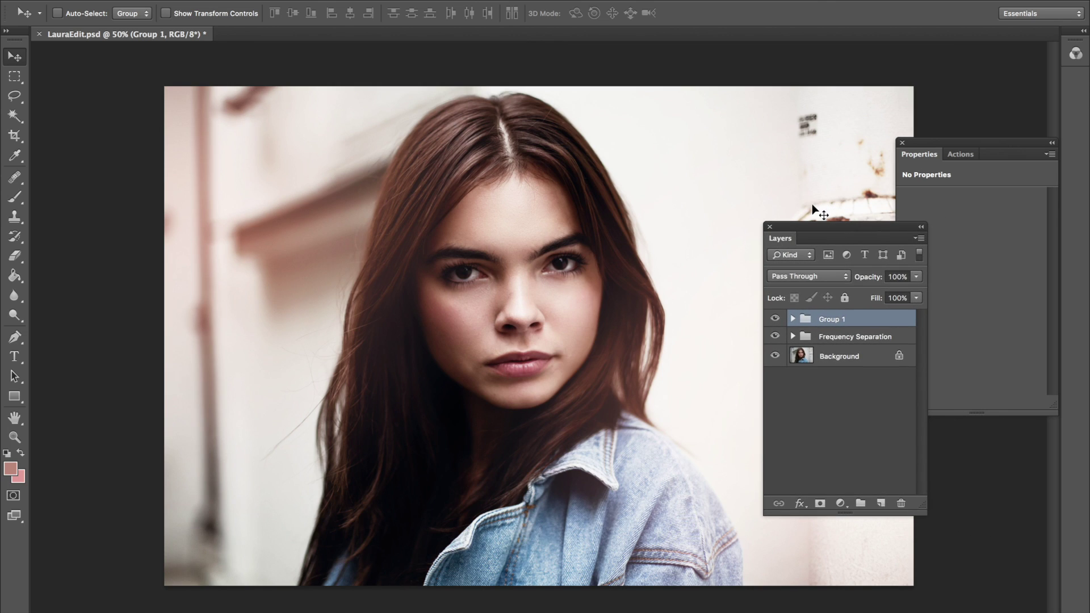